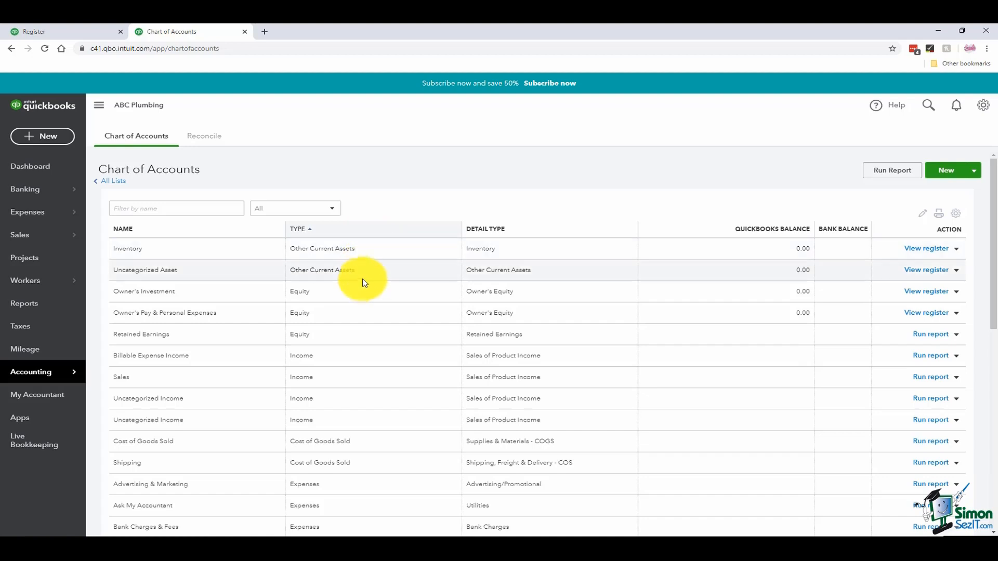
# Enable and show account numbers for the chart of accounts in the advanced company settings, and save.
pyautogui.scroll(-4, 358, 348)
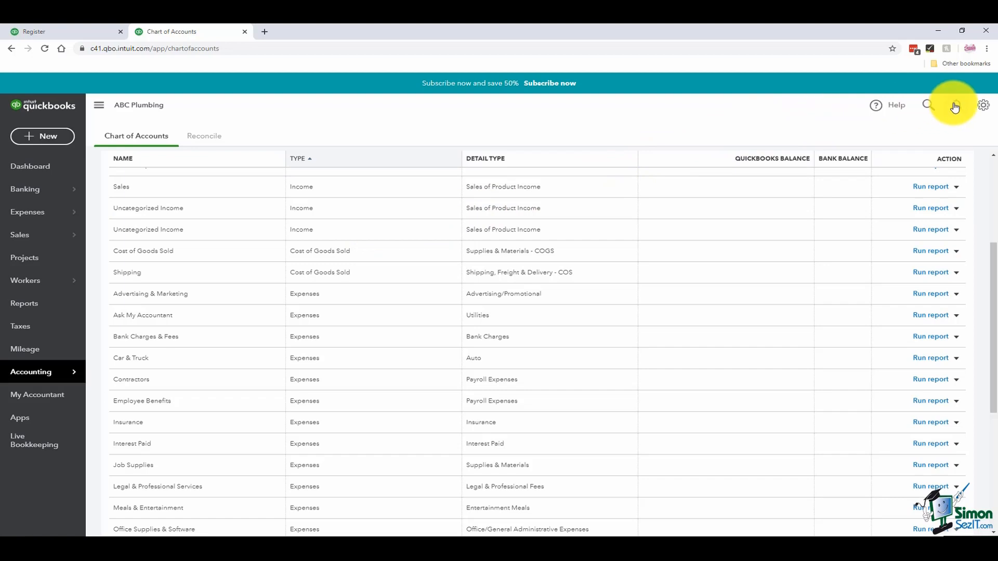
pyautogui.click(984, 108)
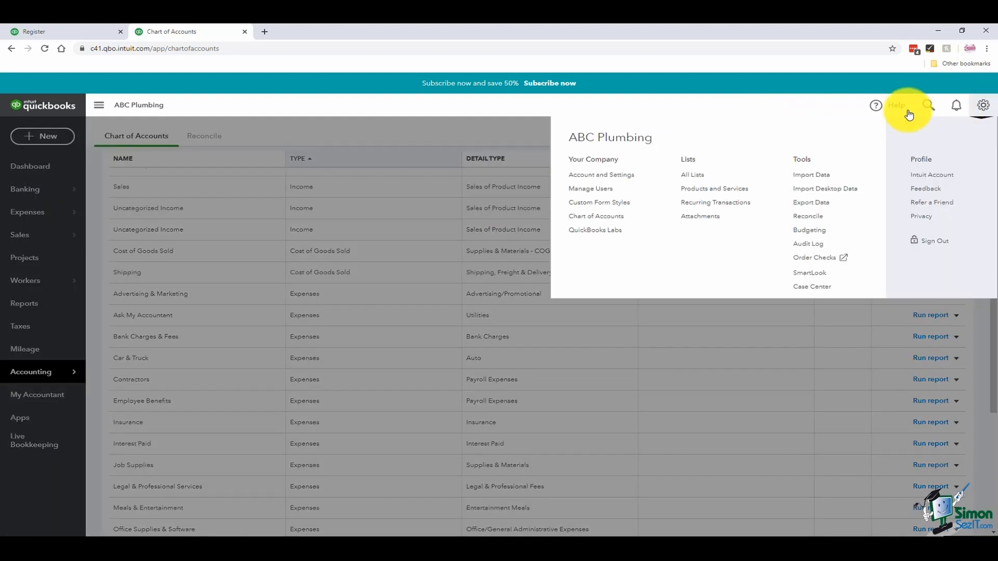
pyautogui.click(605, 177)
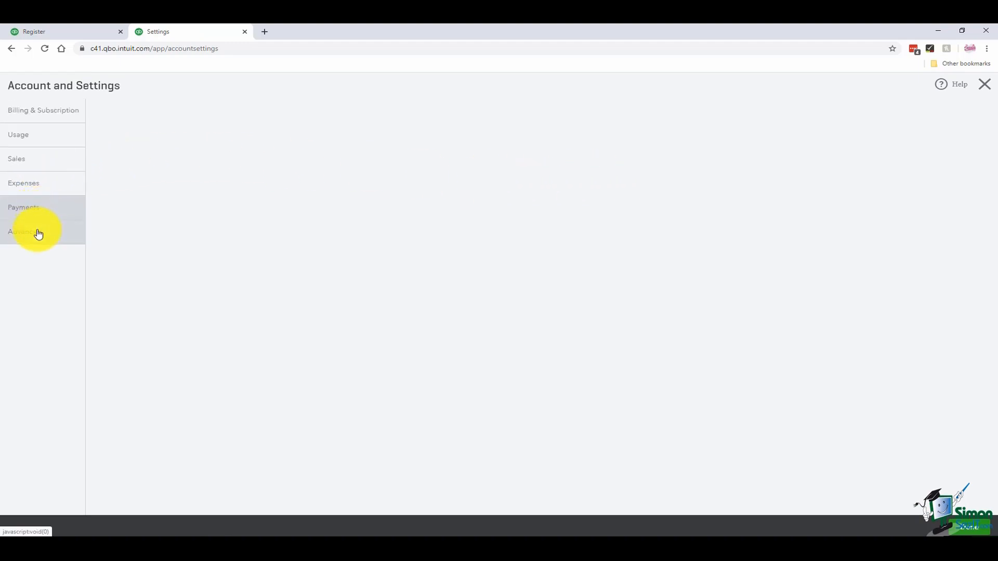
pyautogui.click(37, 232)
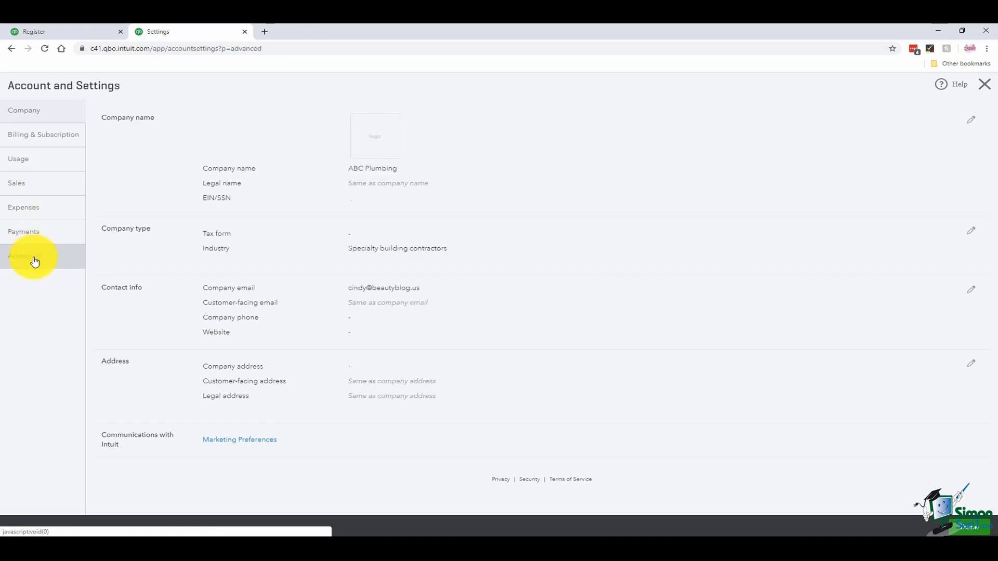
pyautogui.click(34, 261)
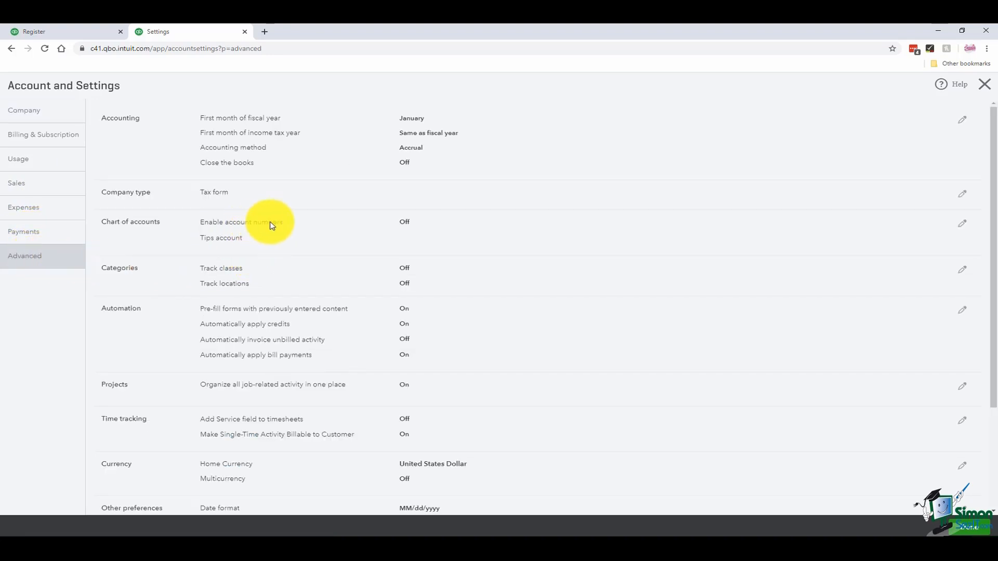
pyautogui.click(407, 224)
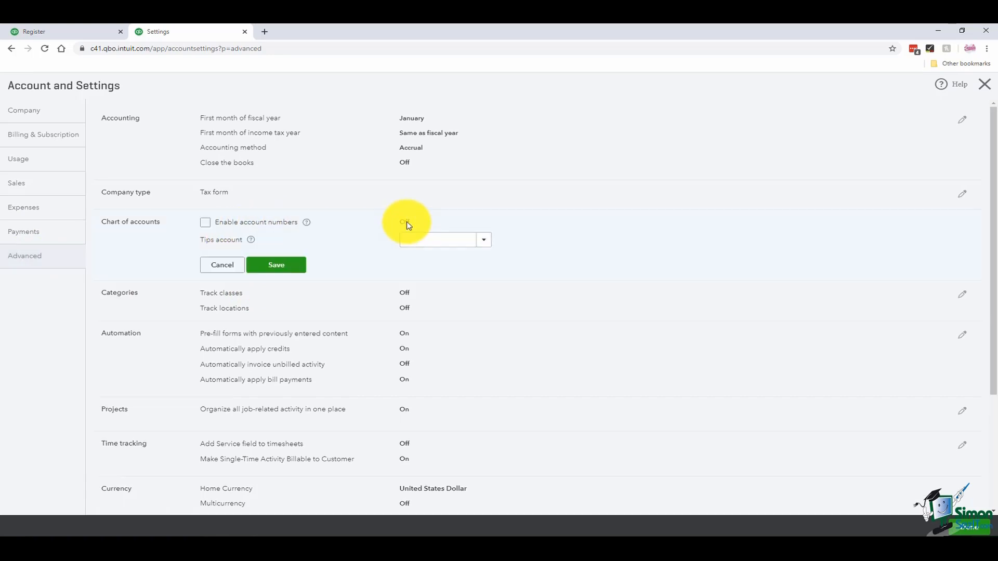
pyautogui.click(206, 224)
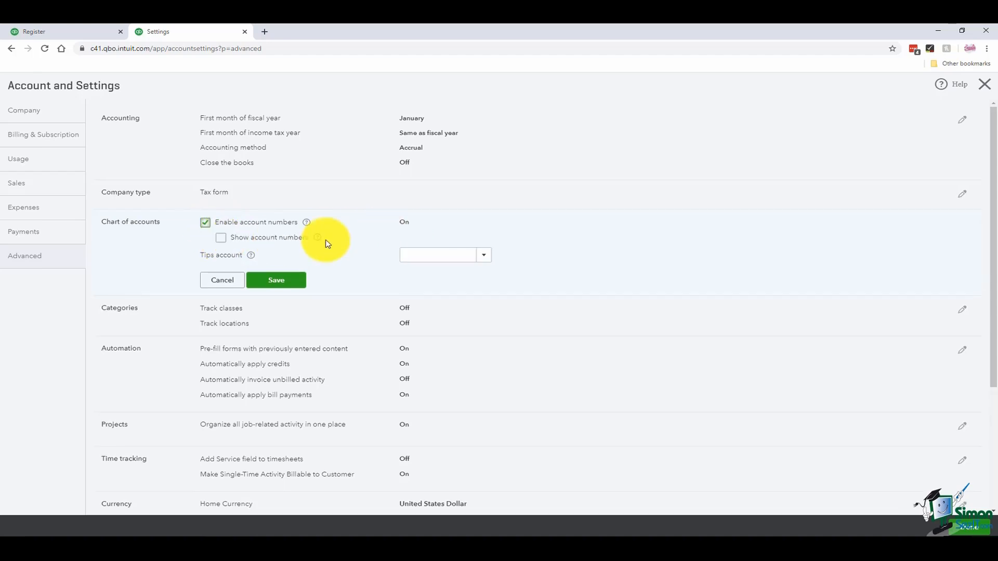
pyautogui.click(221, 237)
pyautogui.click(276, 282)
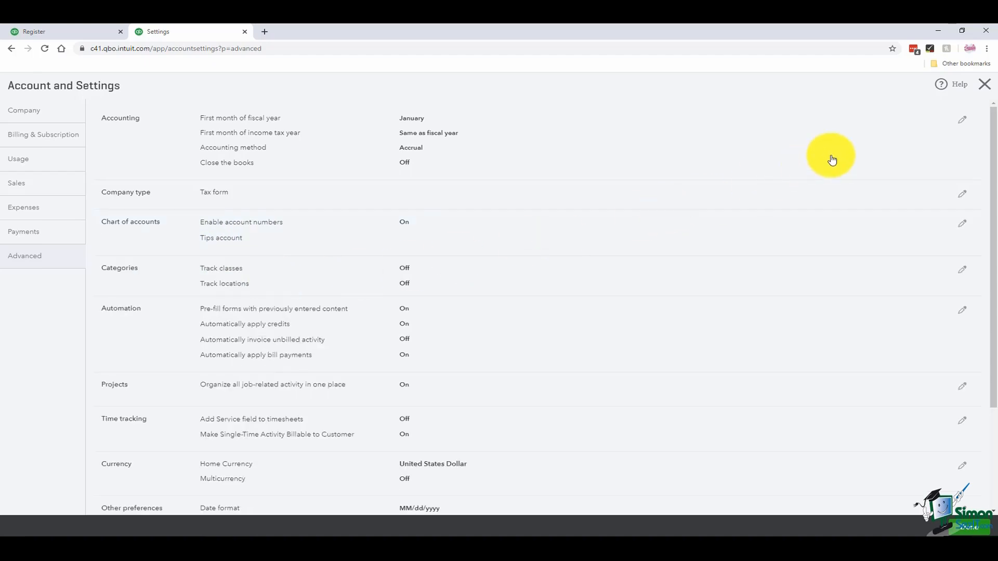
pyautogui.click(984, 84)
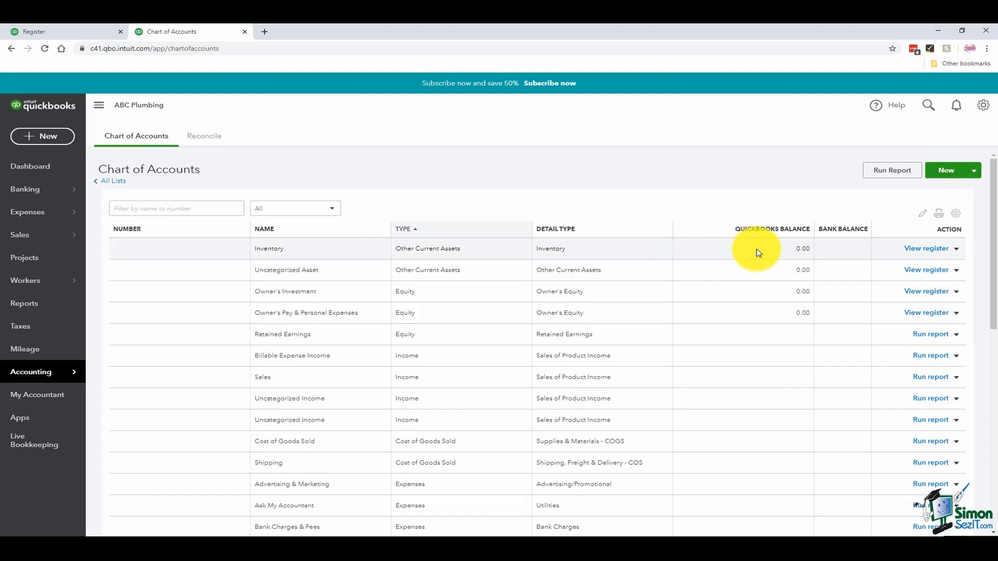
# Examine the Number field in the Inventory account's details without changing the account.
pyautogui.click(957, 252)
pyautogui.click(856, 268)
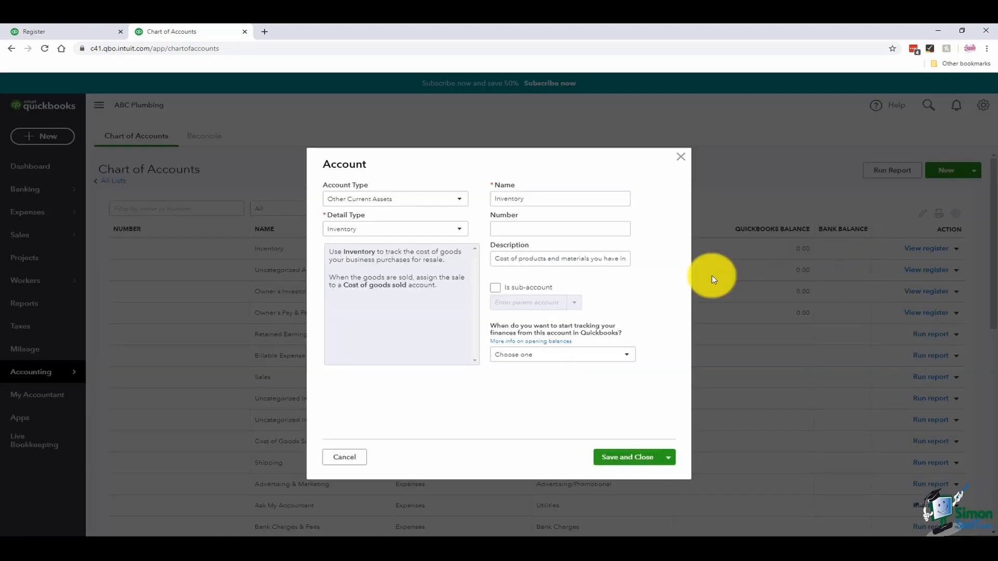
pyautogui.click(518, 228)
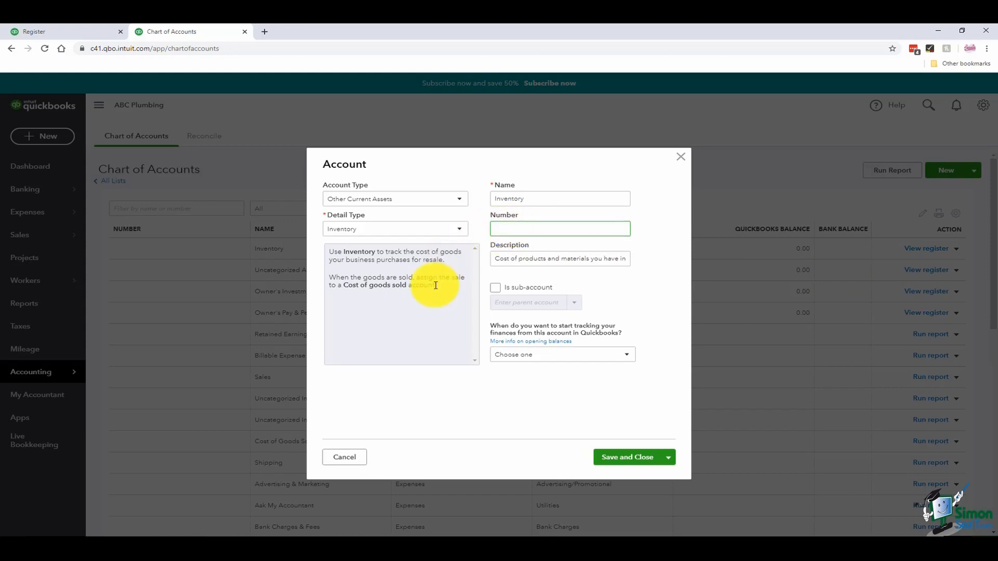
pyautogui.click(680, 157)
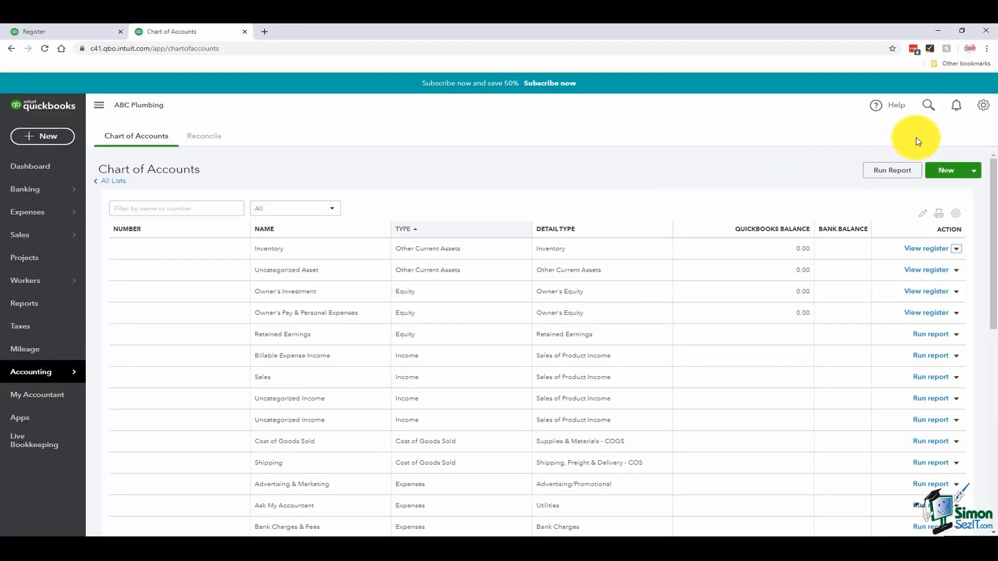
# Disable account numbers and their display for the chart of accounts in the advanced settings, and save.
pyautogui.click(982, 106)
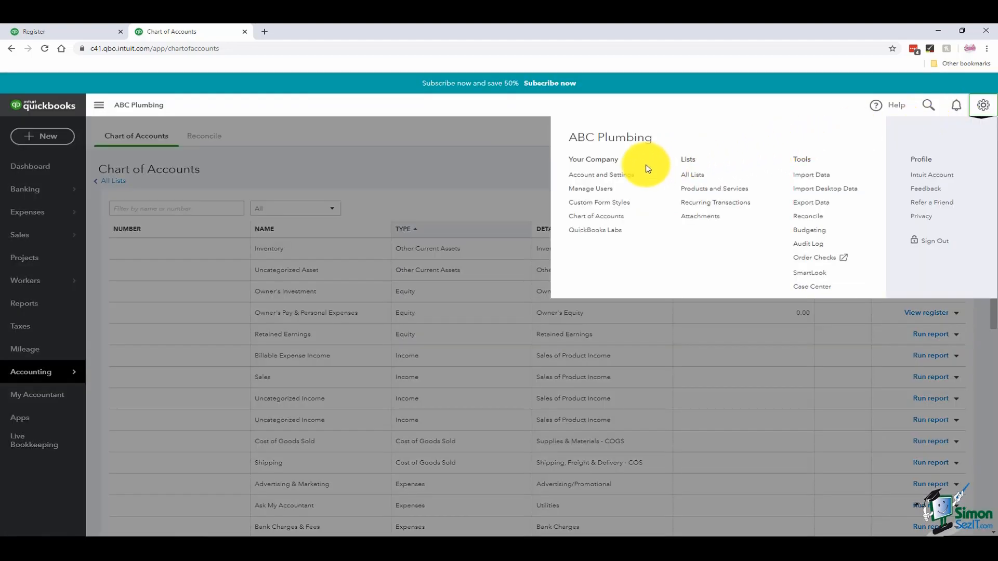
pyautogui.click(605, 176)
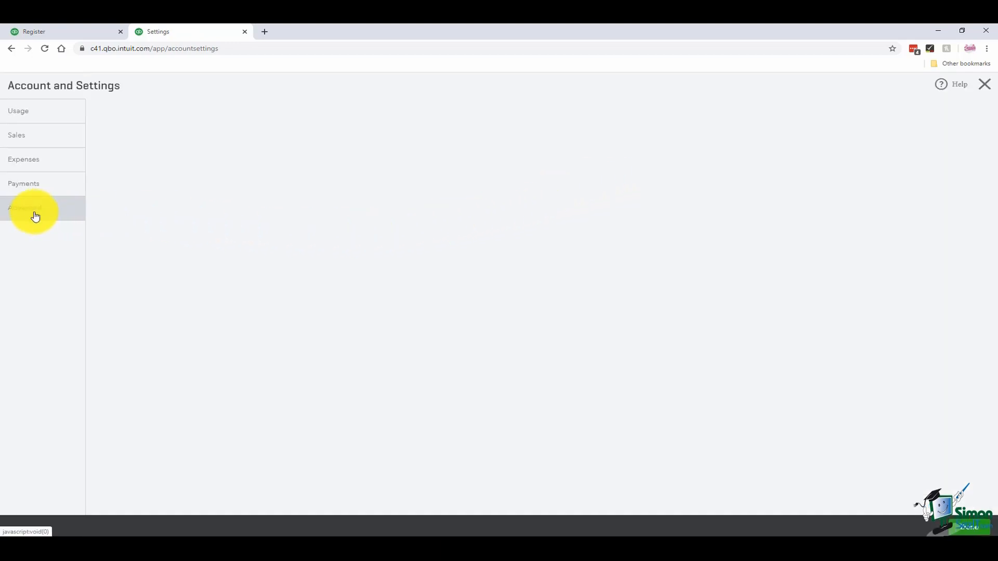
pyautogui.click(26, 235)
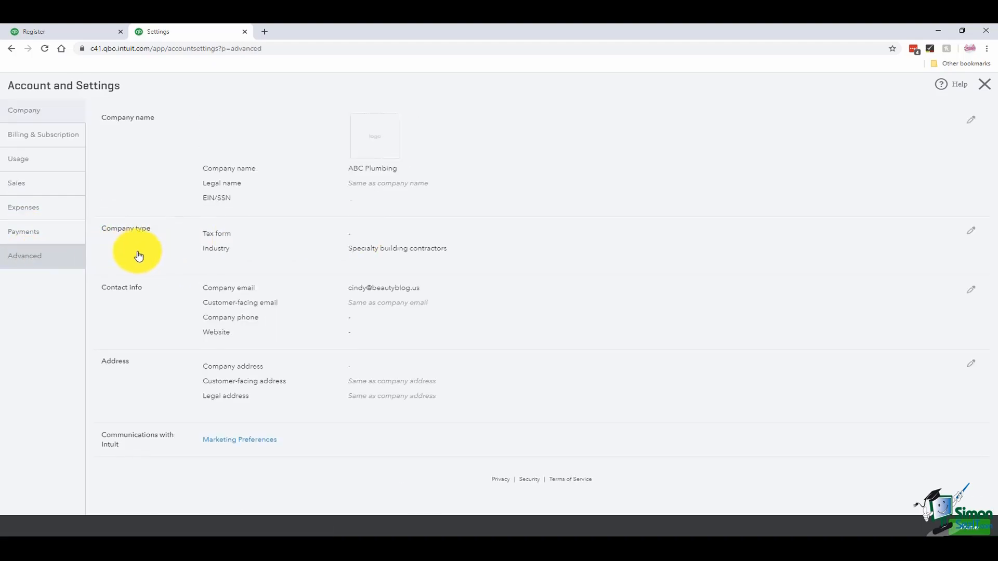
pyautogui.click(35, 256)
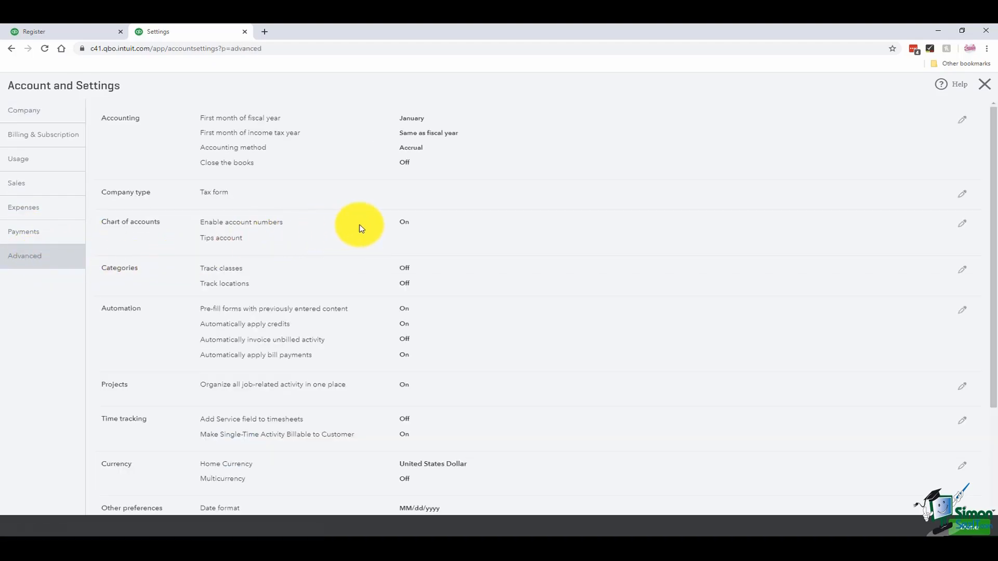
pyautogui.click(407, 223)
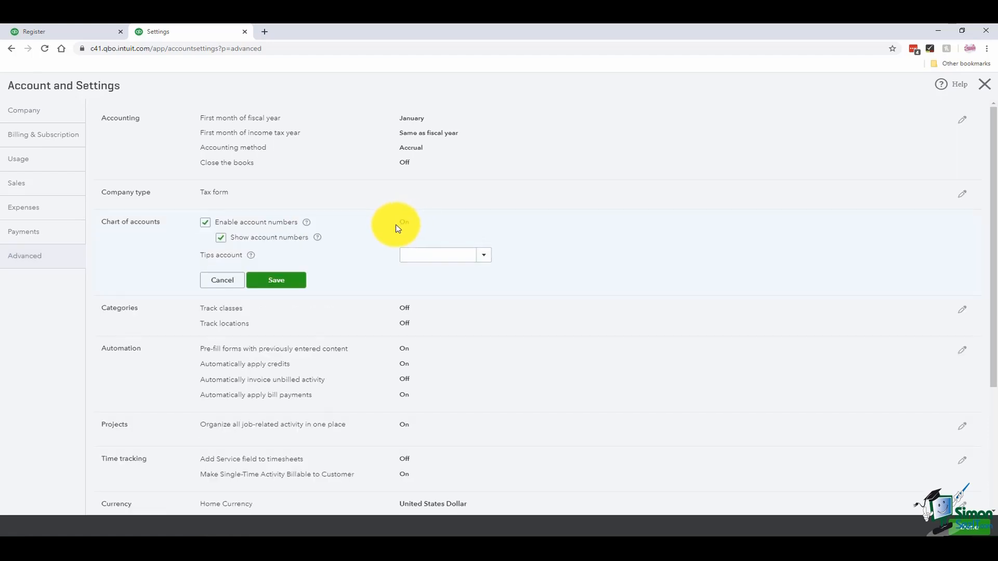
pyautogui.click(221, 237)
pyautogui.click(206, 224)
pyautogui.click(270, 265)
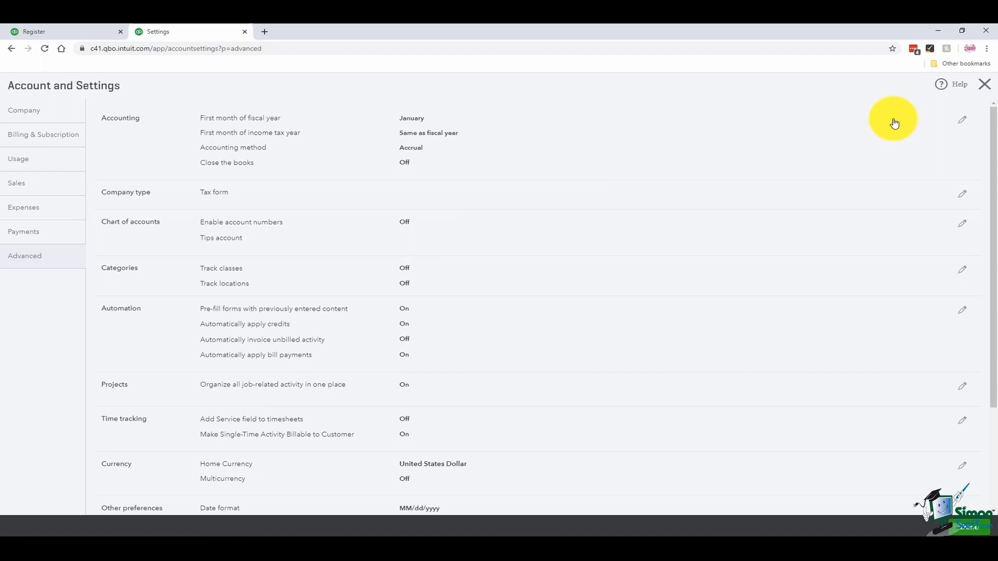
pyautogui.click(984, 84)
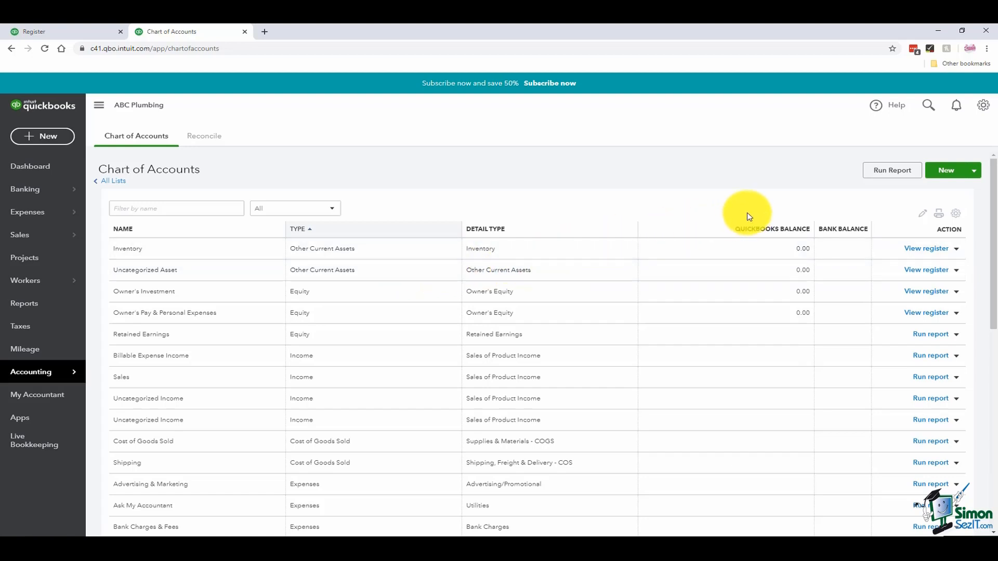
# Start a new account with account type Bank and detail type Checking, keeping the suggested name.
pyautogui.click(963, 176)
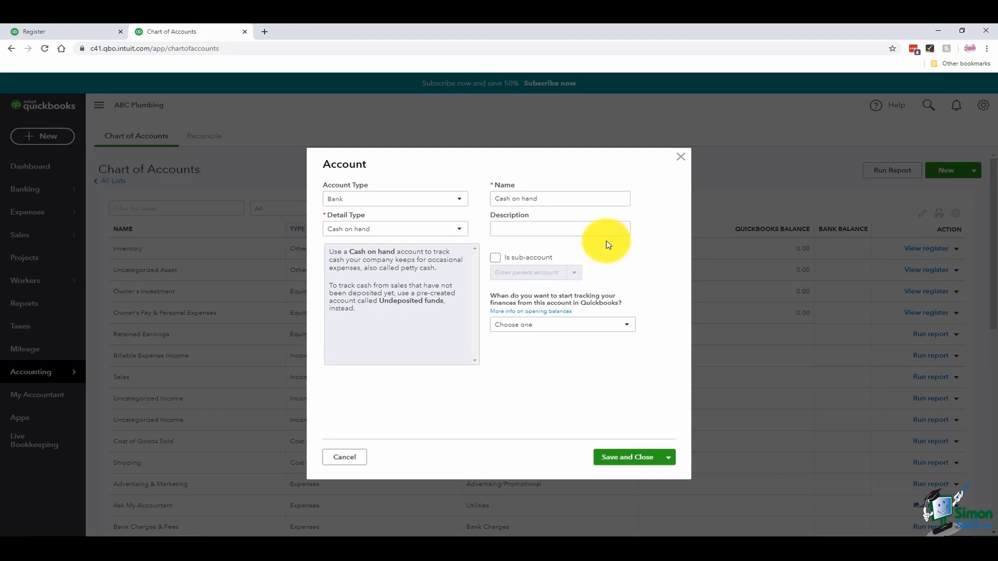
pyautogui.click(460, 199)
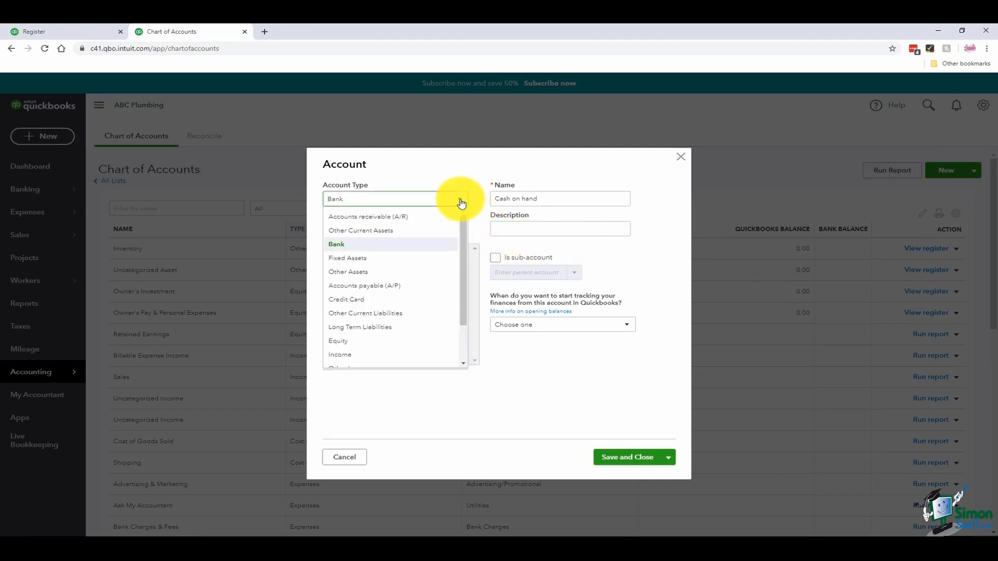
pyautogui.click(408, 250)
pyautogui.click(461, 232)
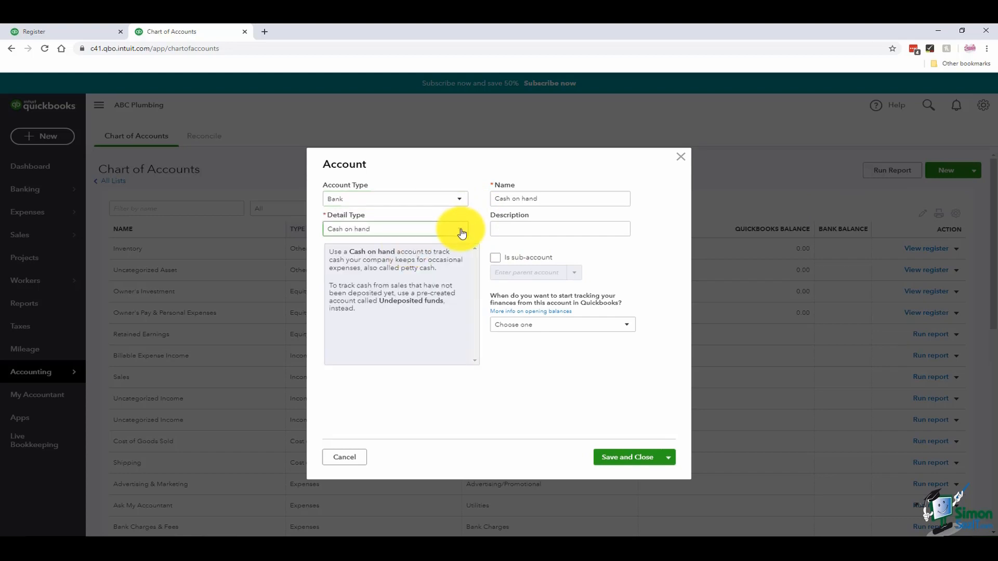
pyautogui.click(461, 231)
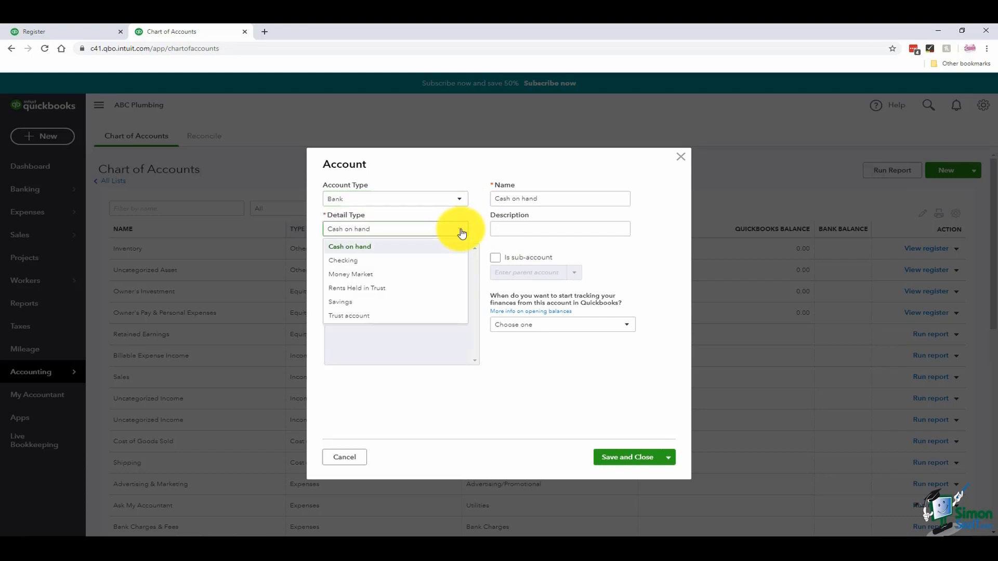
pyautogui.click(358, 262)
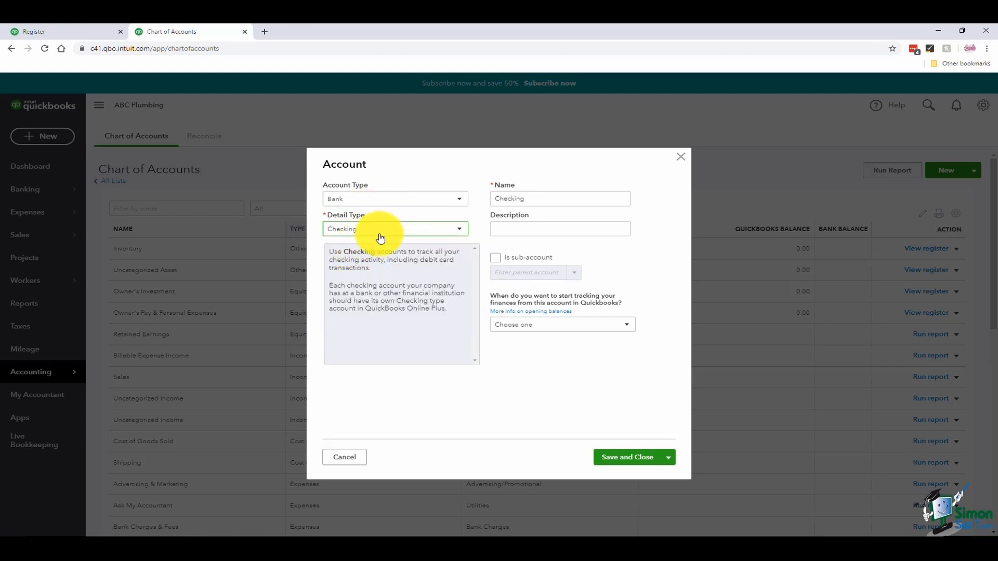
pyautogui.moveTo(552, 198); pyautogui.dragTo(471, 200)
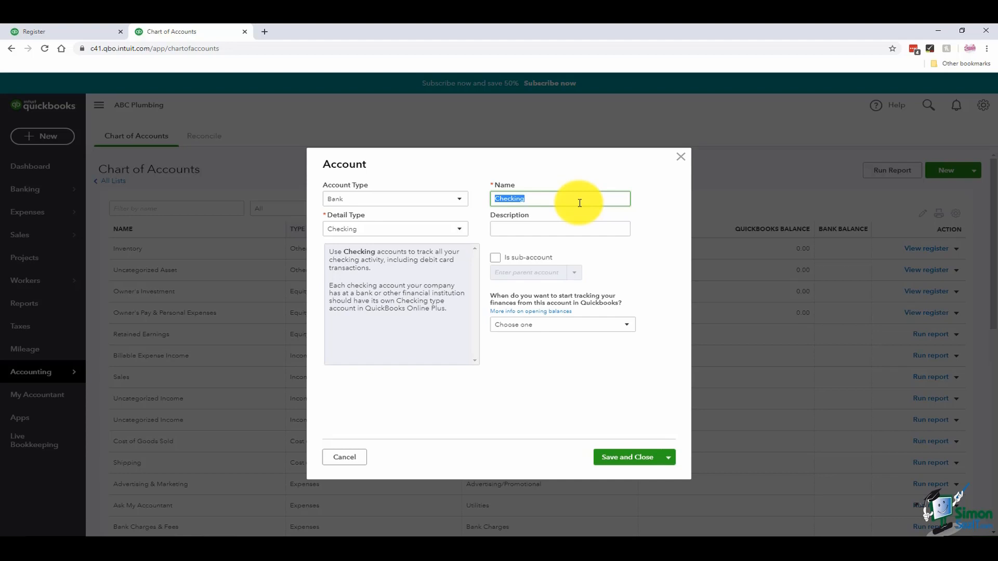
pyautogui.click(543, 226)
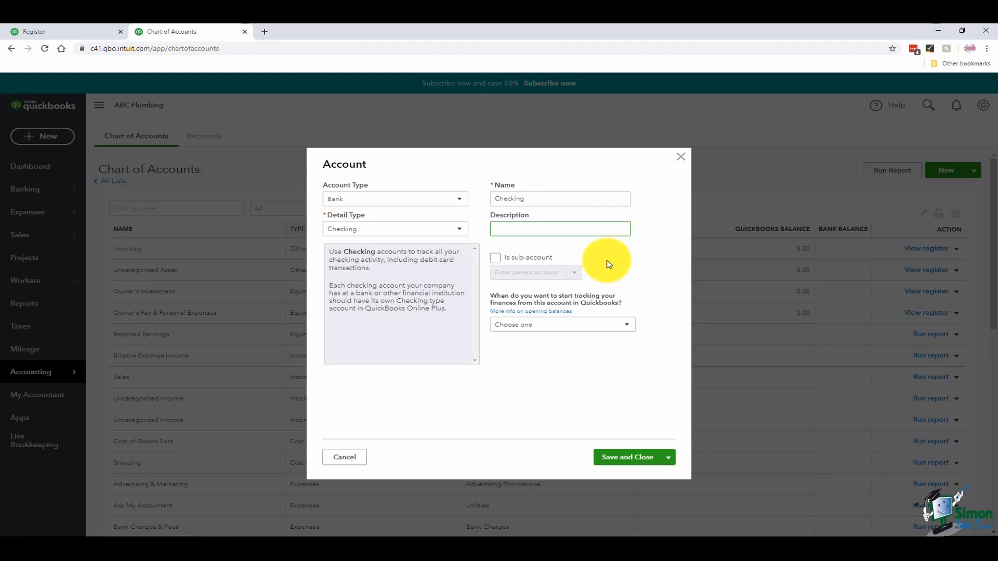
# Start tracking the checking account from the beginning of this year with a 12/31/2019 balance of $250.62, and save it.
pyautogui.click(627, 323)
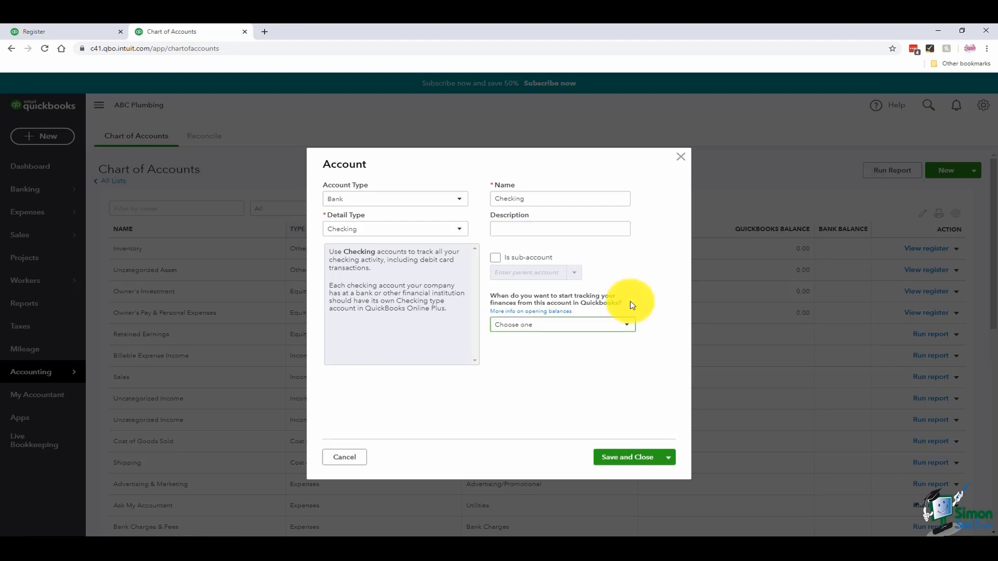
pyautogui.click(628, 328)
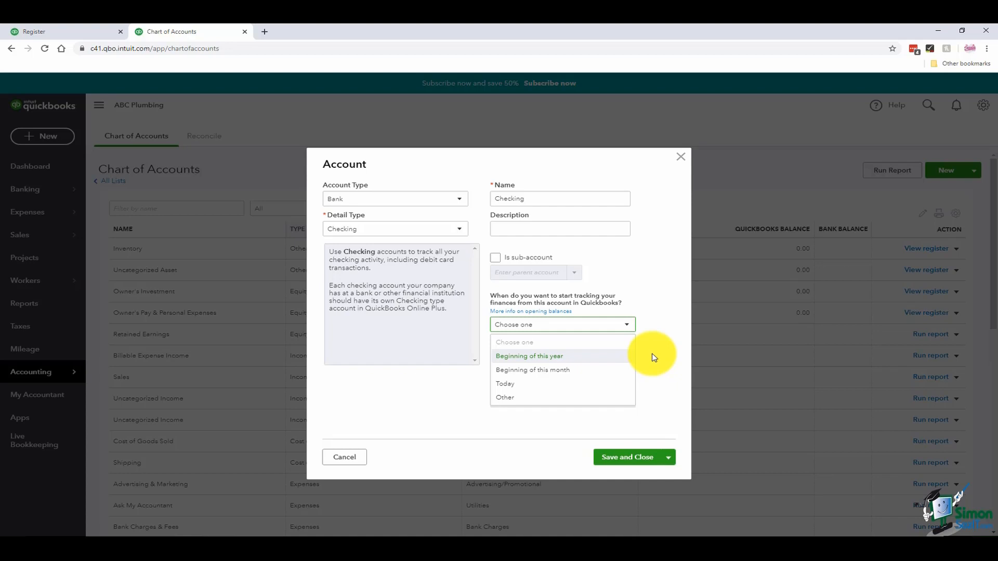
pyautogui.click(557, 357)
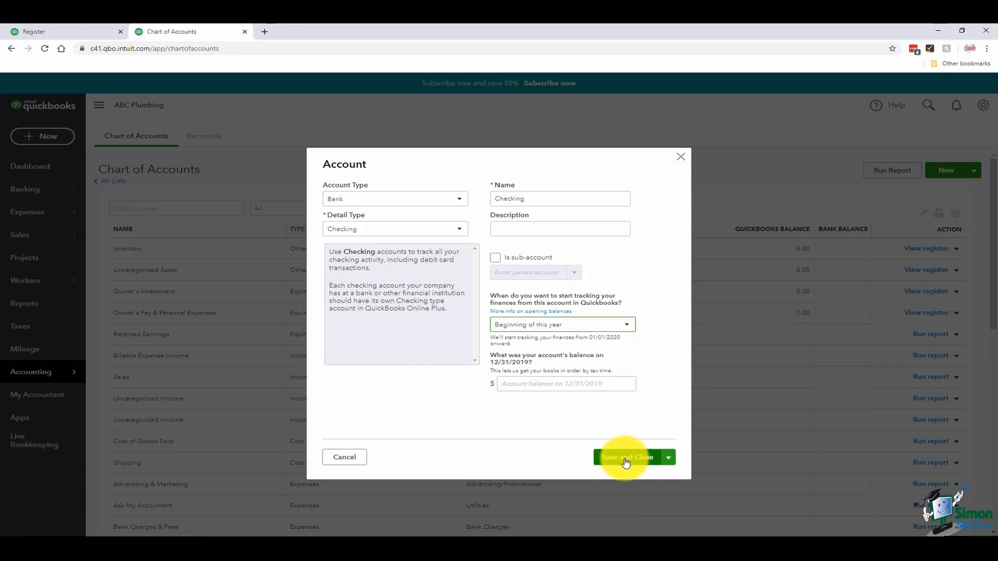
pyautogui.click(525, 383)
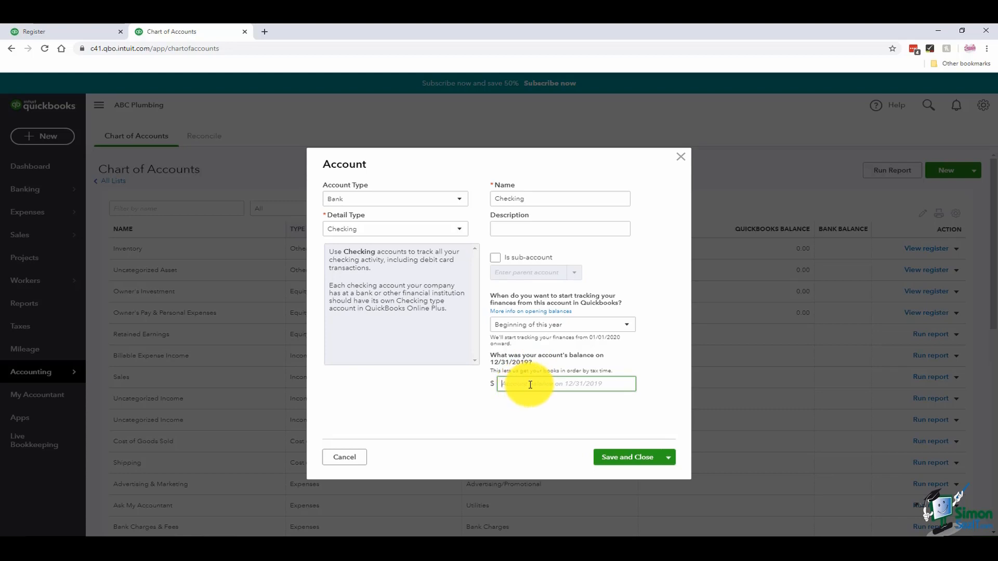
pyautogui.write('250.62')
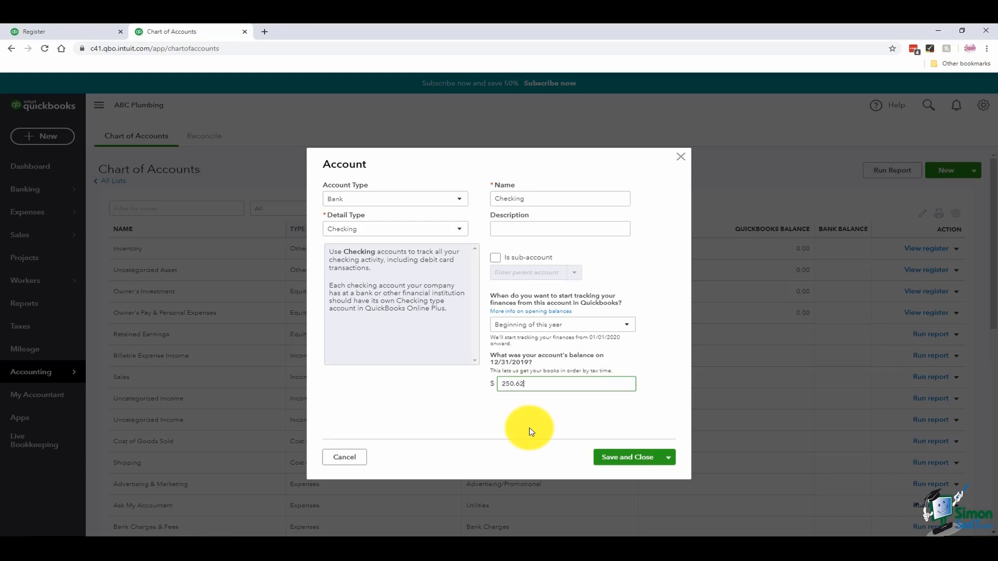
pyautogui.click(626, 461)
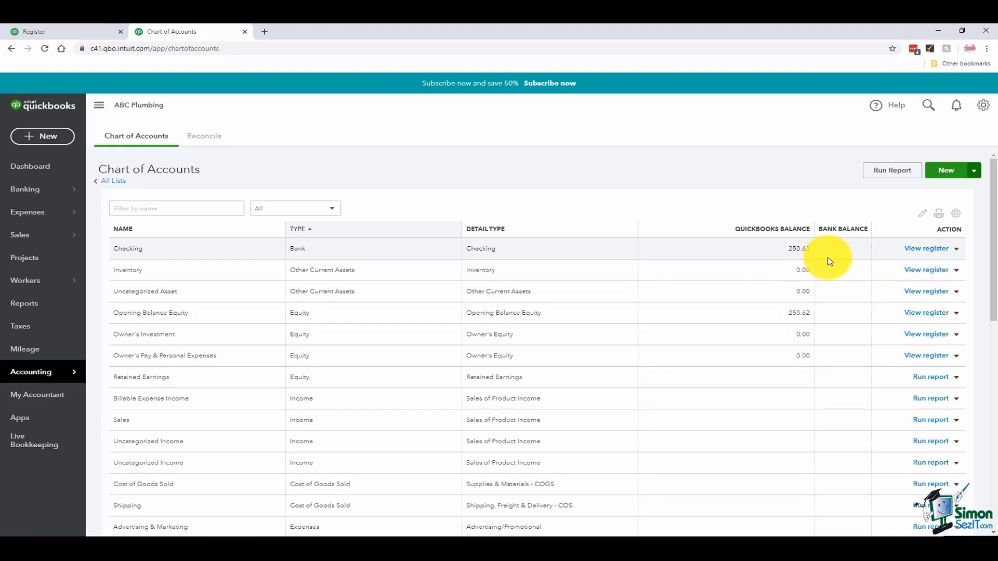
# View the opening balance entry in the Checking account's register, and return to the chart of accounts.
pyautogui.click(920, 249)
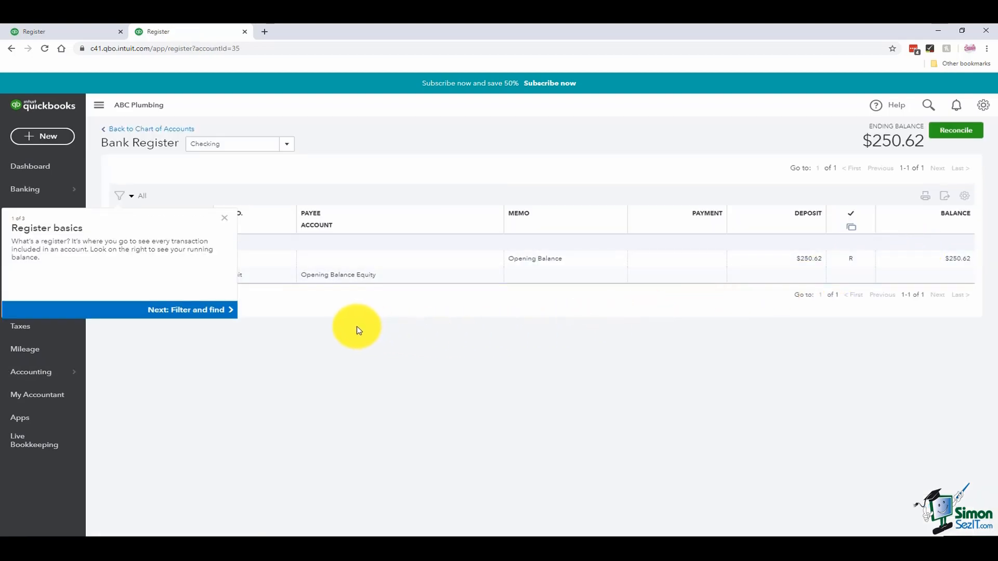
pyautogui.click(227, 220)
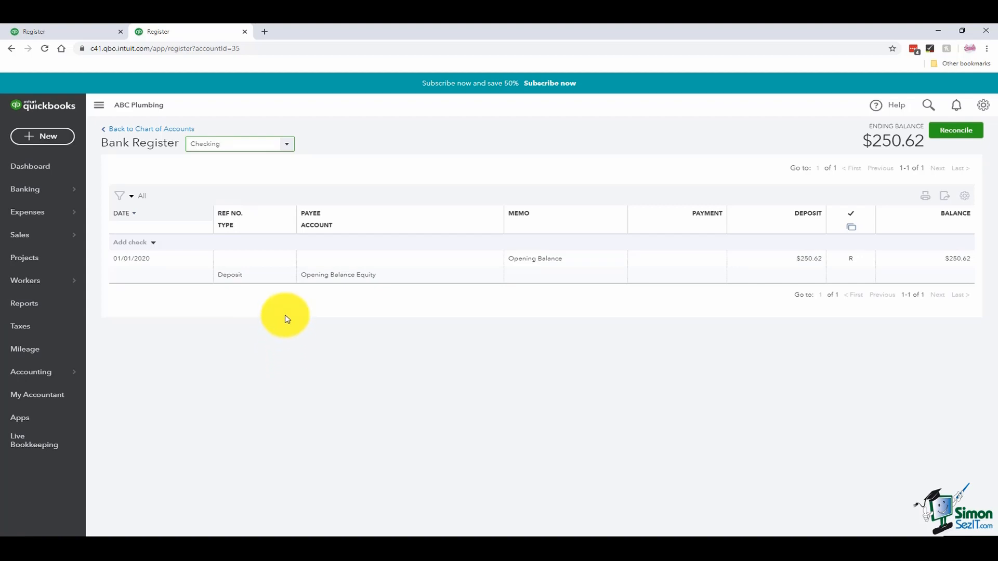
pyautogui.click(166, 135)
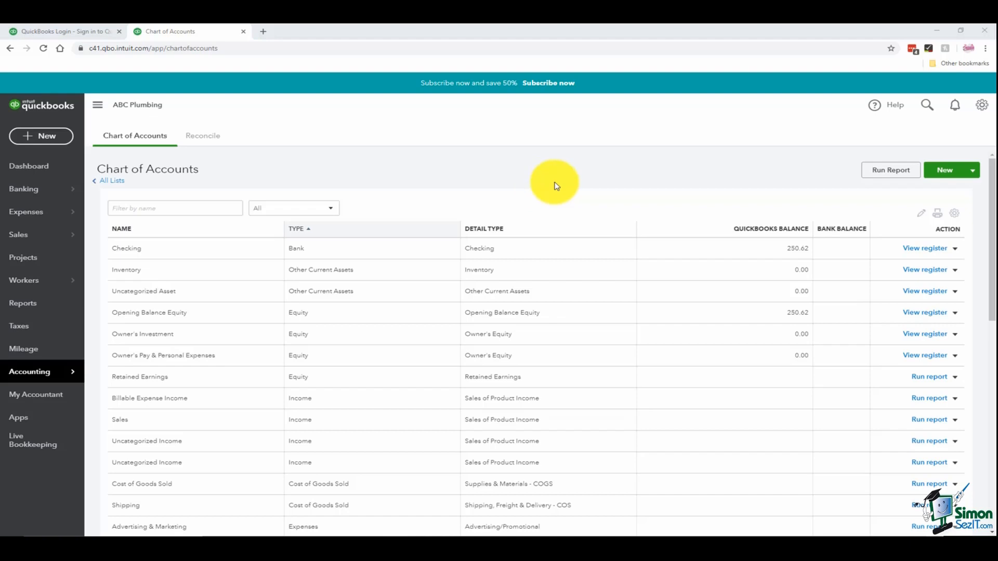
# Start a Long Term Liabilities account with detail type Notes Payable, named Bank of Anycity followed by the loan number's last four digits.
pyautogui.click(942, 173)
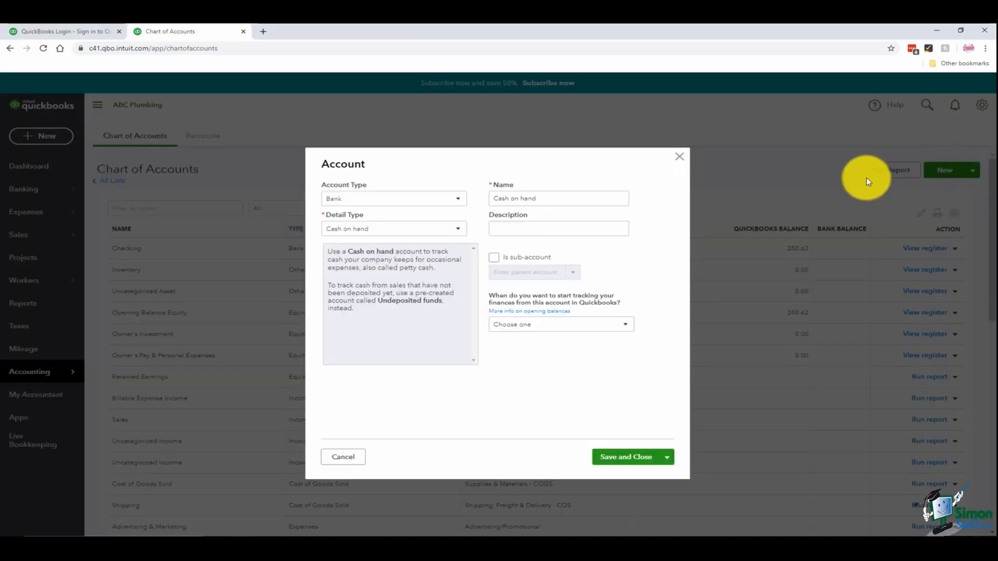
pyautogui.click(458, 203)
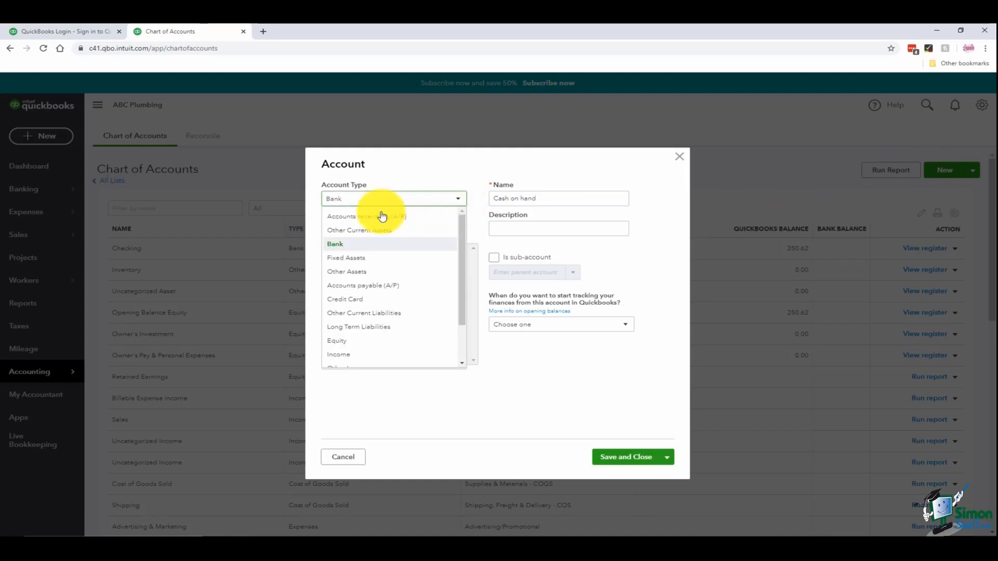
pyautogui.click(390, 332)
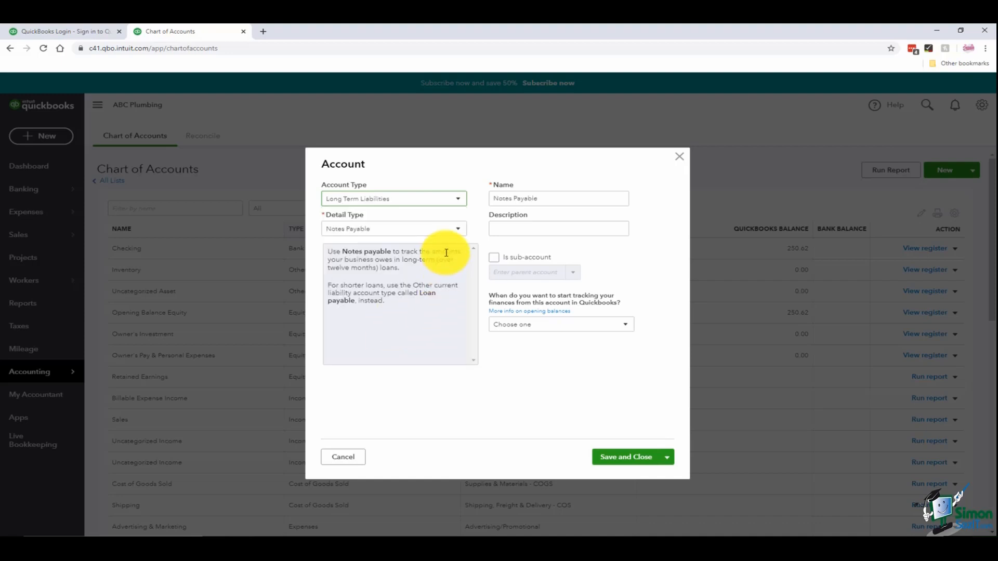
pyautogui.click(459, 229)
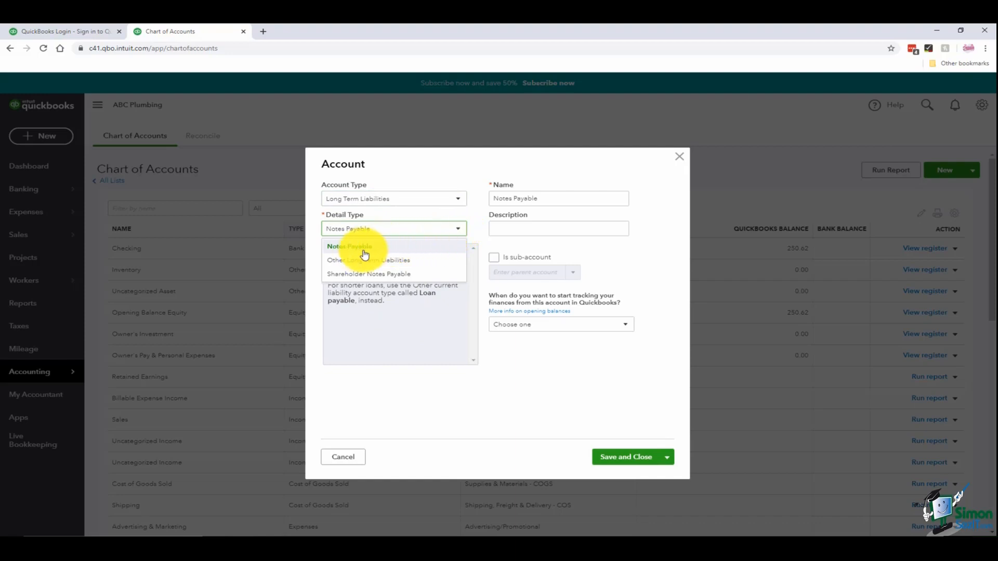
pyautogui.click(474, 234)
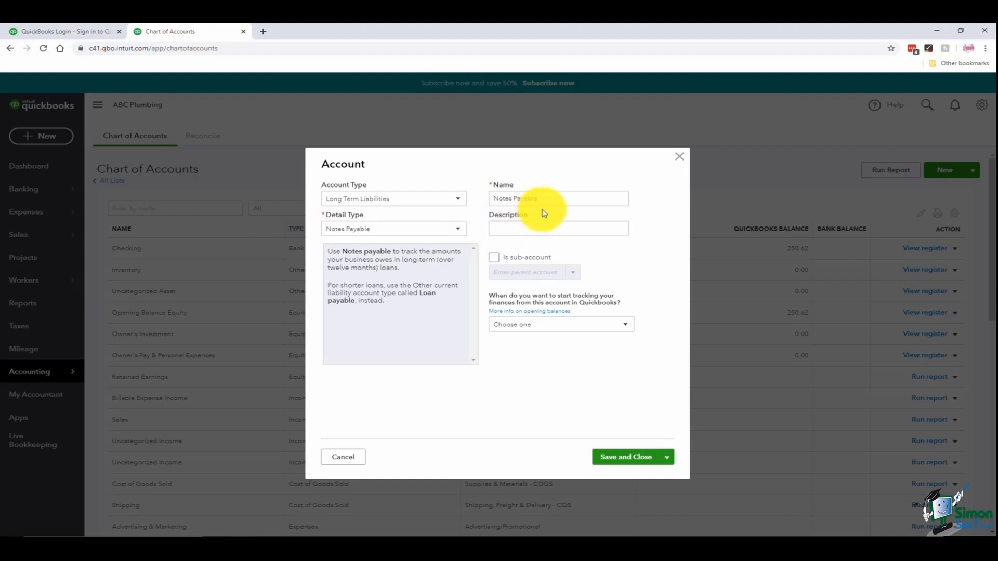
pyautogui.moveTo(557, 198); pyautogui.dragTo(474, 198)
pyautogui.press('BackSpace')
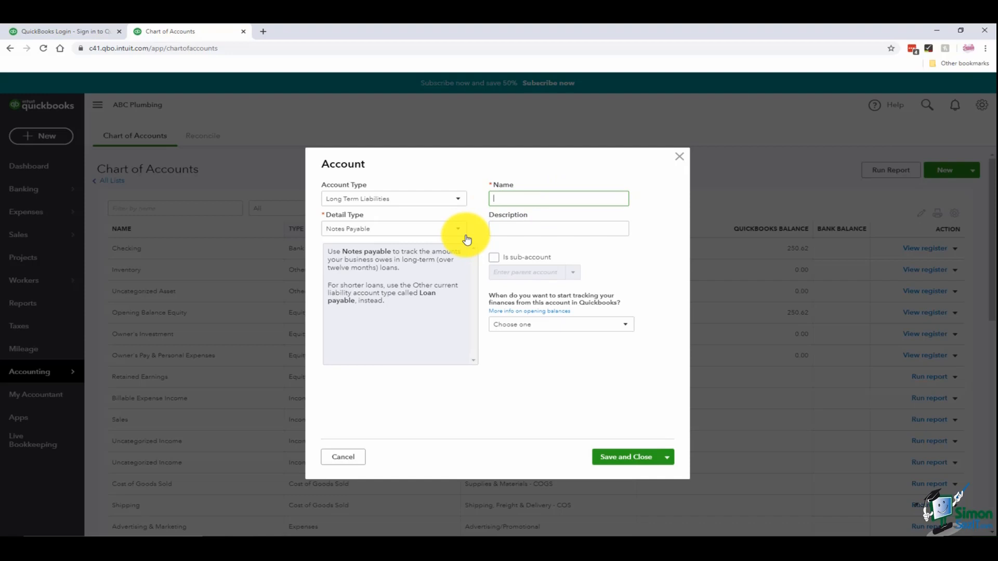
pyautogui.write('Bank of Anycity -0369')
pyautogui.click(544, 198)
pyautogui.click(539, 223)
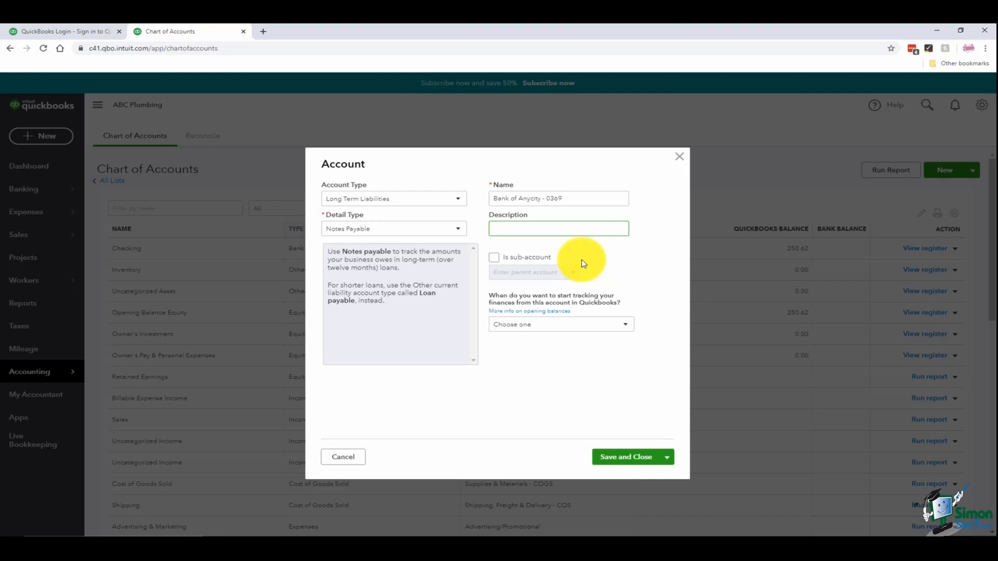
# Start tracking the loan account from the beginning of this year with a 12/31/2019 balance of $15000.00, and save it.
pyautogui.click(626, 326)
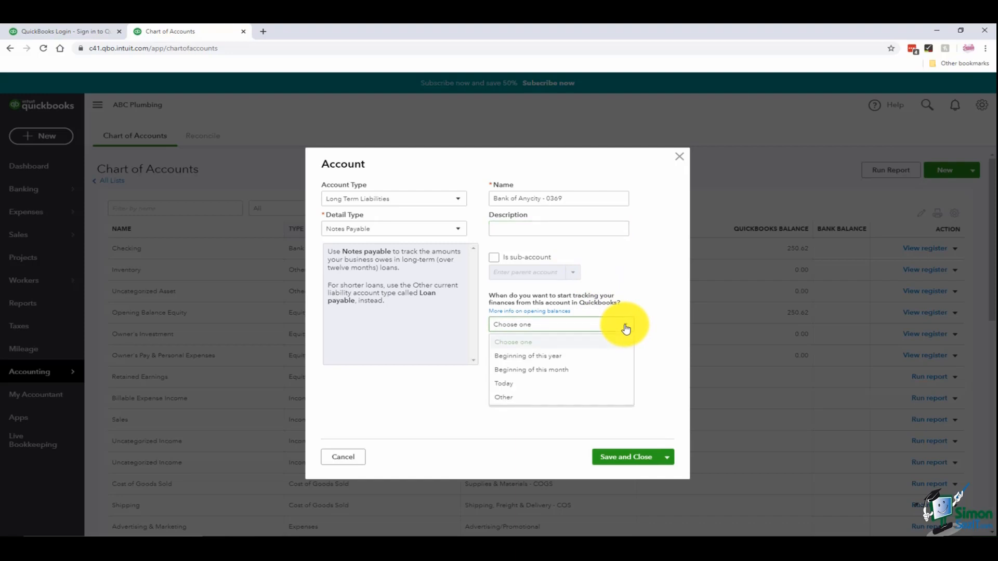
pyautogui.click(546, 357)
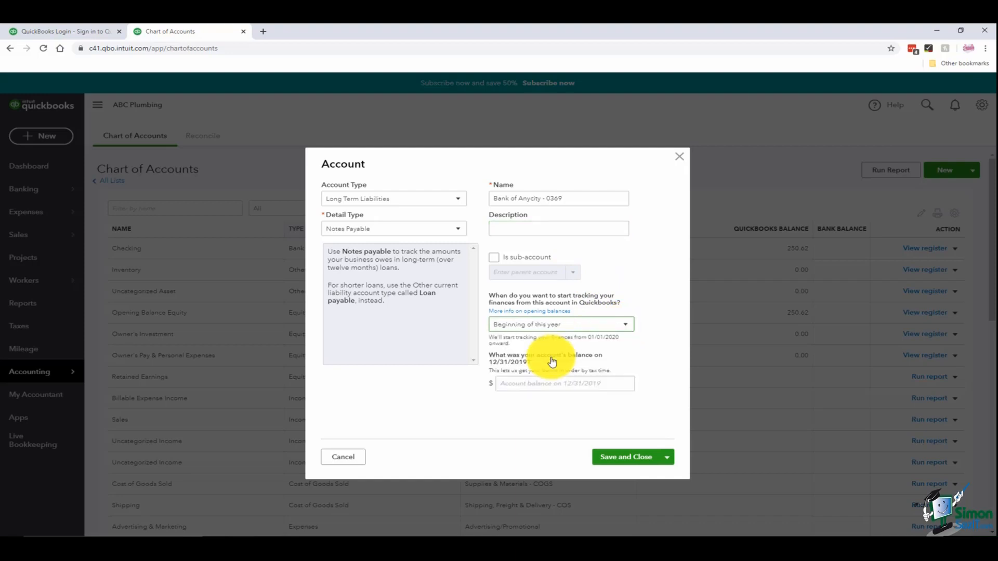
pyautogui.click(520, 382)
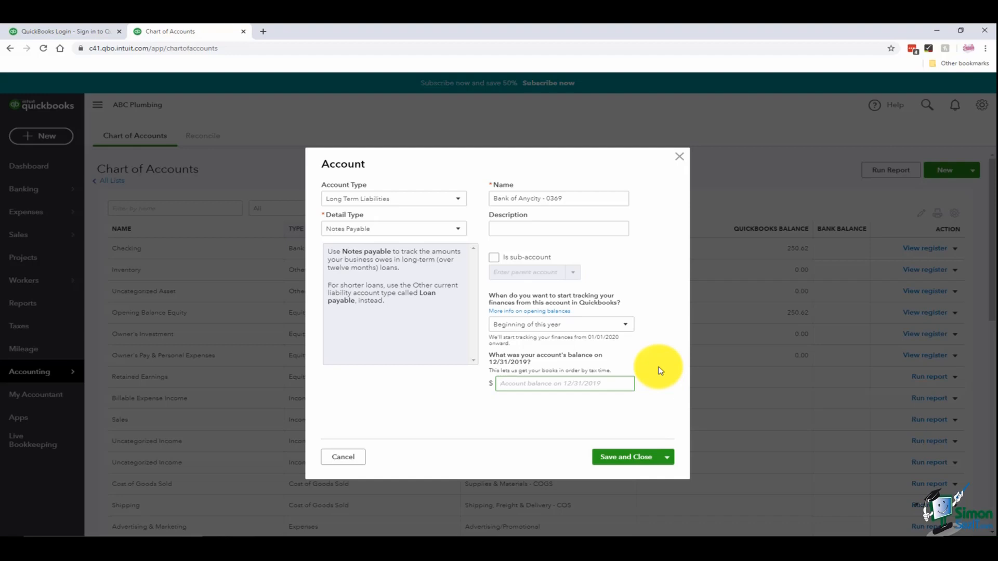
pyautogui.write('15000.00')
pyautogui.click(642, 459)
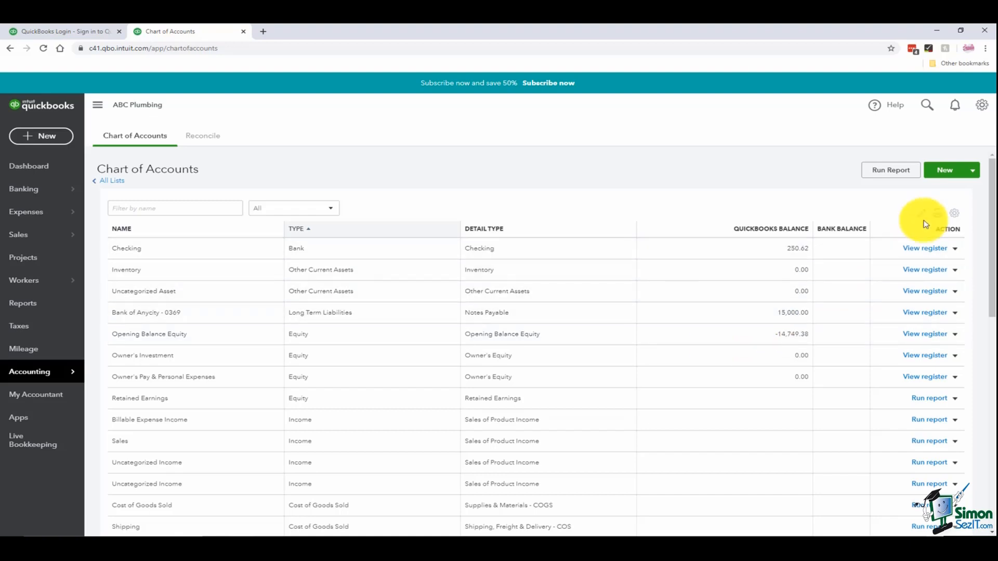
# Start a new account with account type Credit Card and name it VISA, leaving the description empty.
pyautogui.click(947, 172)
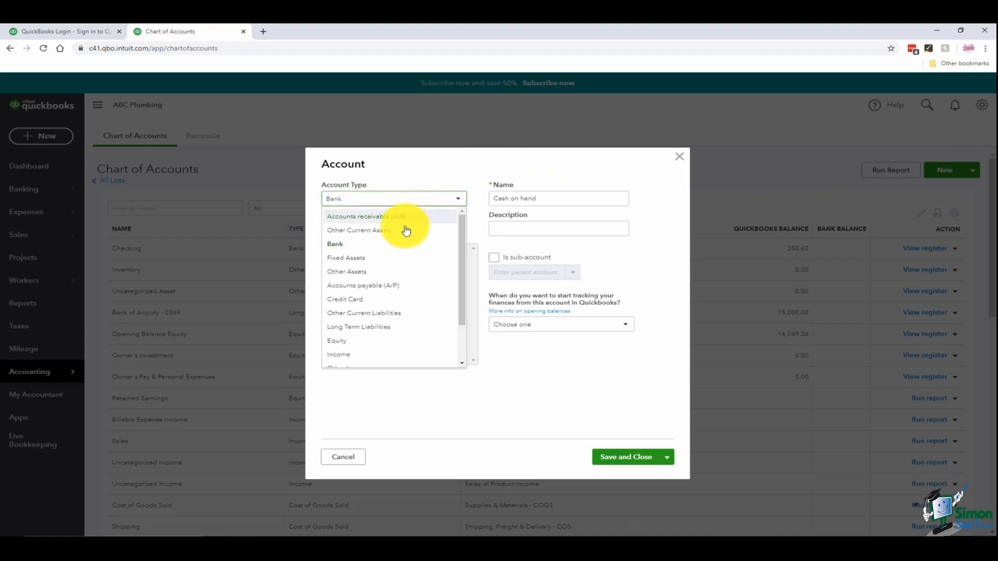
pyautogui.click(371, 304)
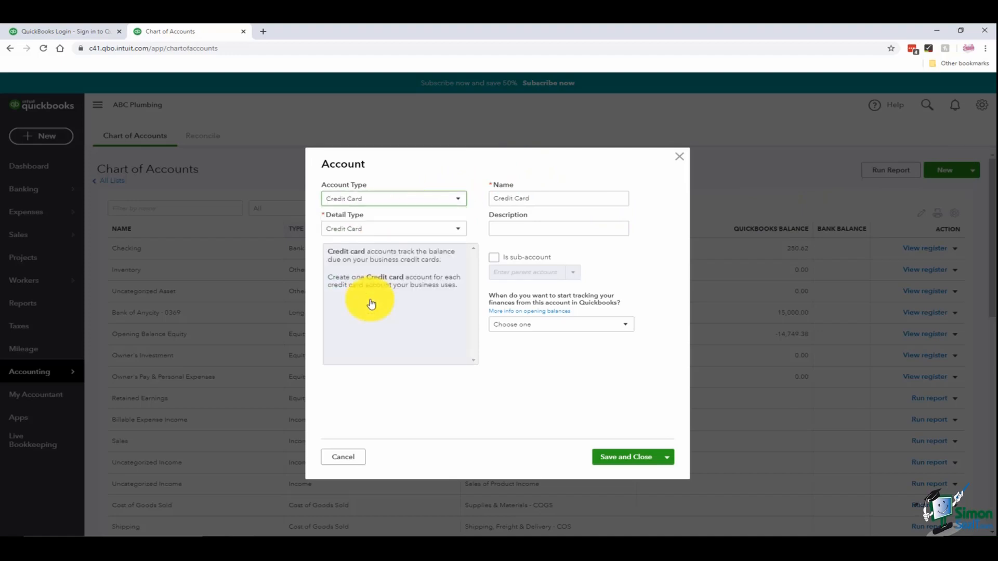
pyautogui.moveTo(555, 198); pyautogui.dragTo(481, 216)
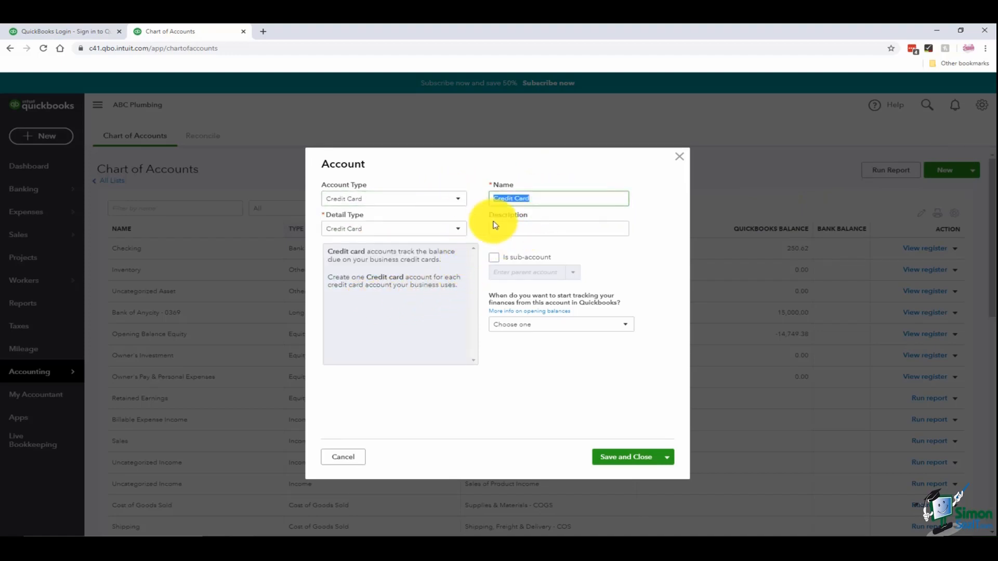
pyautogui.write('VISA')
pyautogui.click(553, 233)
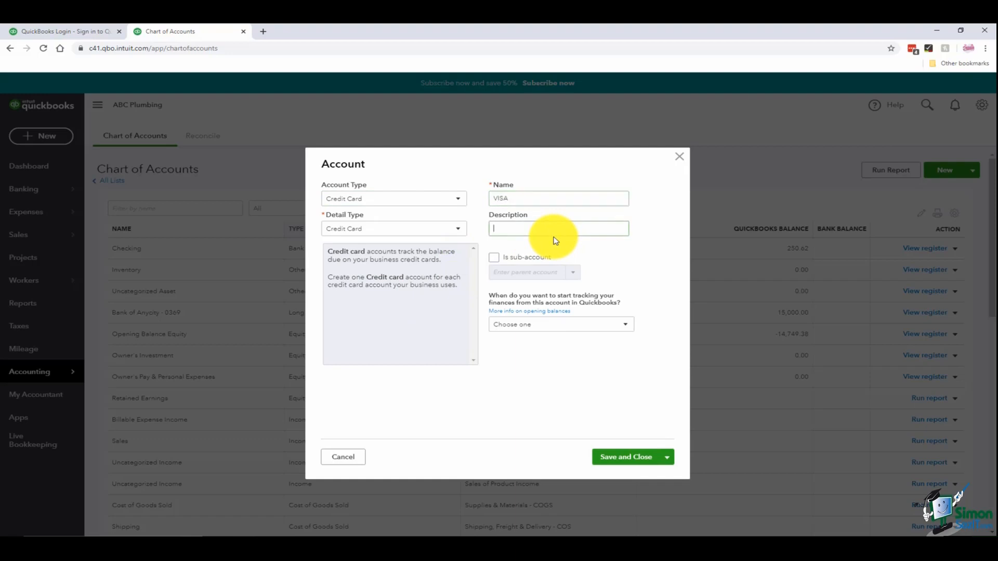
# Start tracking the VISA account from the beginning of this year with a 12/31/2019 balance of $2500.00, and save it.
pyautogui.click(530, 331)
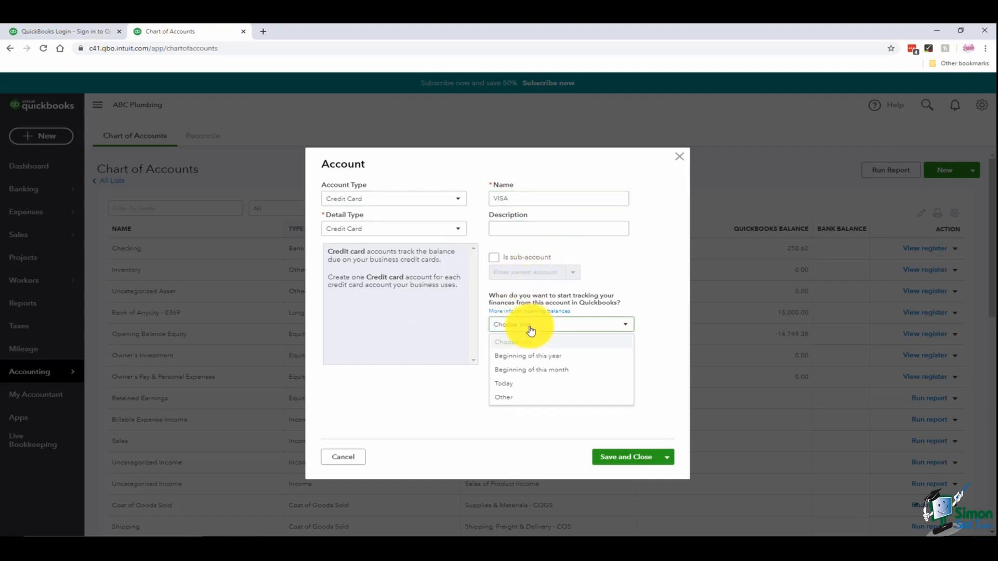
pyautogui.click(581, 358)
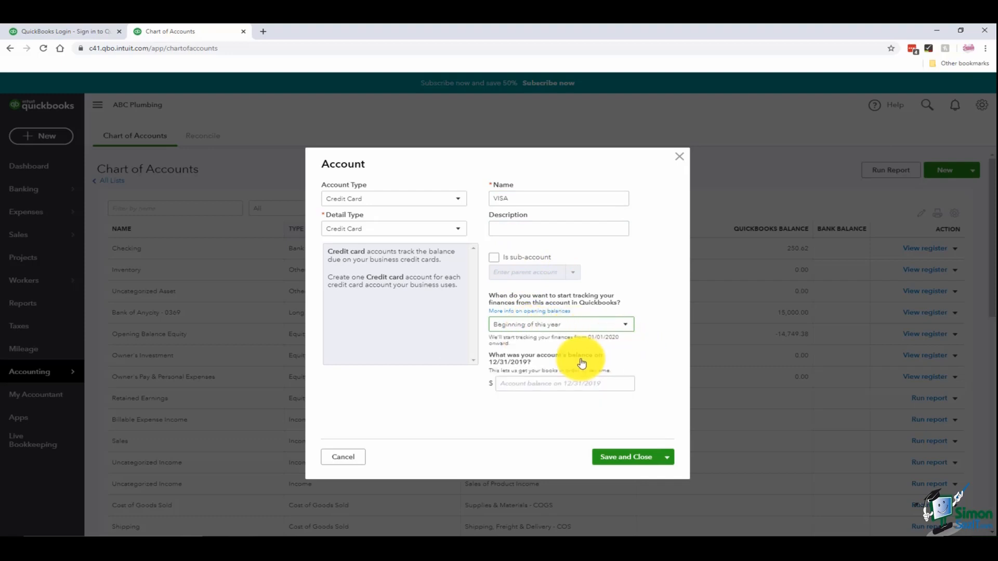
pyautogui.click(525, 384)
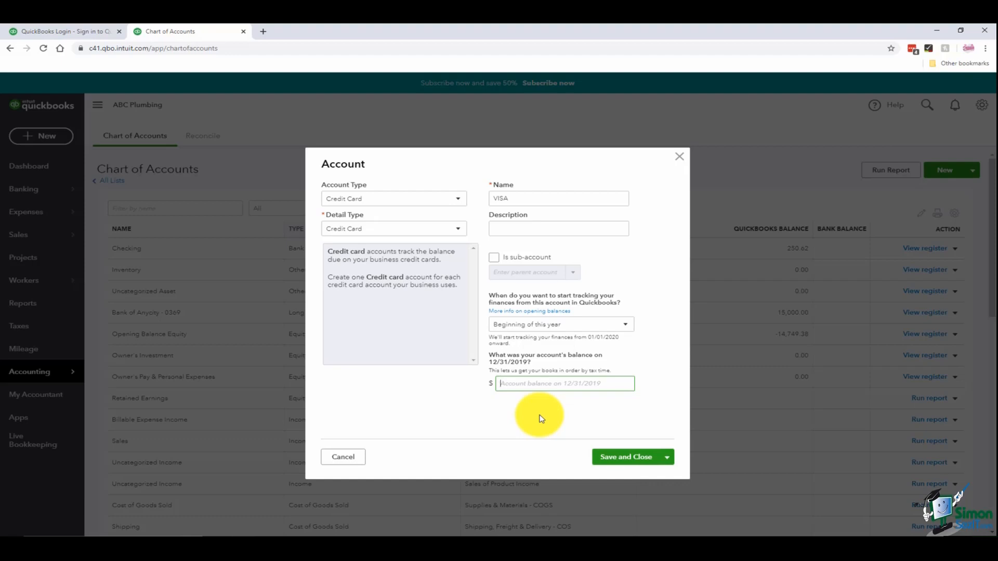
pyautogui.write('2500.00')
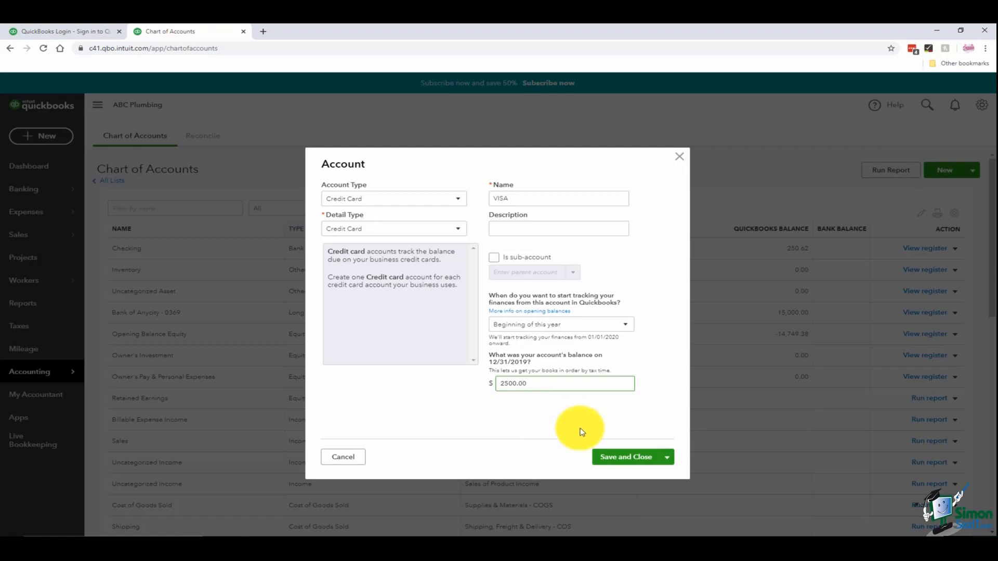
pyautogui.click(634, 460)
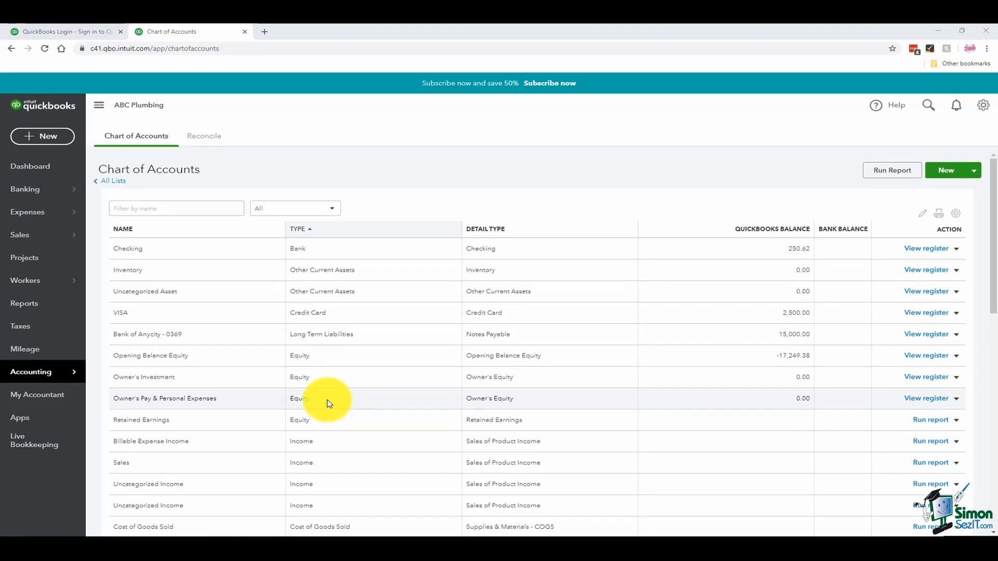
# Start a new account with account type Expenses and detail type Auto, and name it Fuel.
pyautogui.scroll(-4, 327, 404)
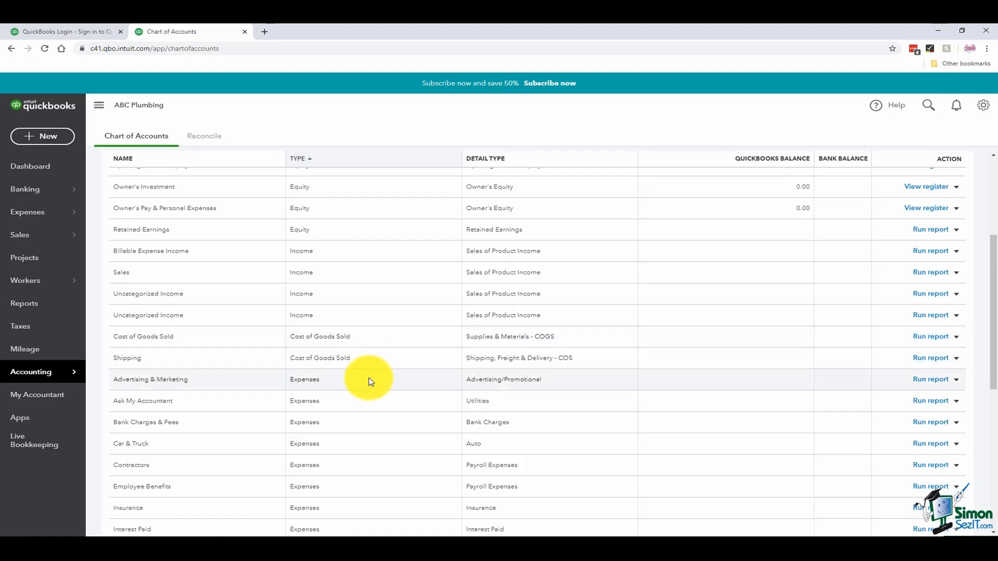
pyautogui.scroll(-4, 371, 382)
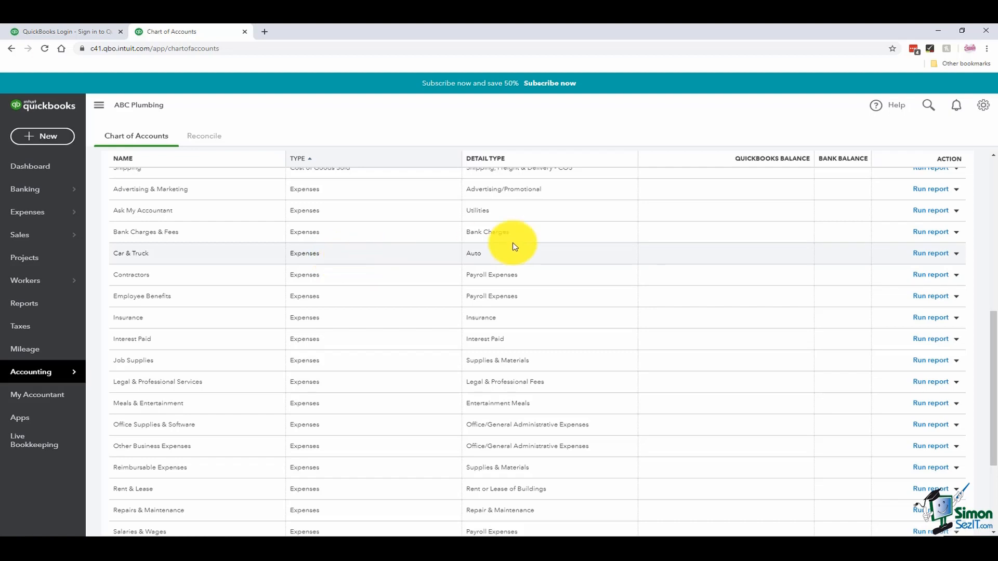
pyautogui.scroll(10, 820, 218)
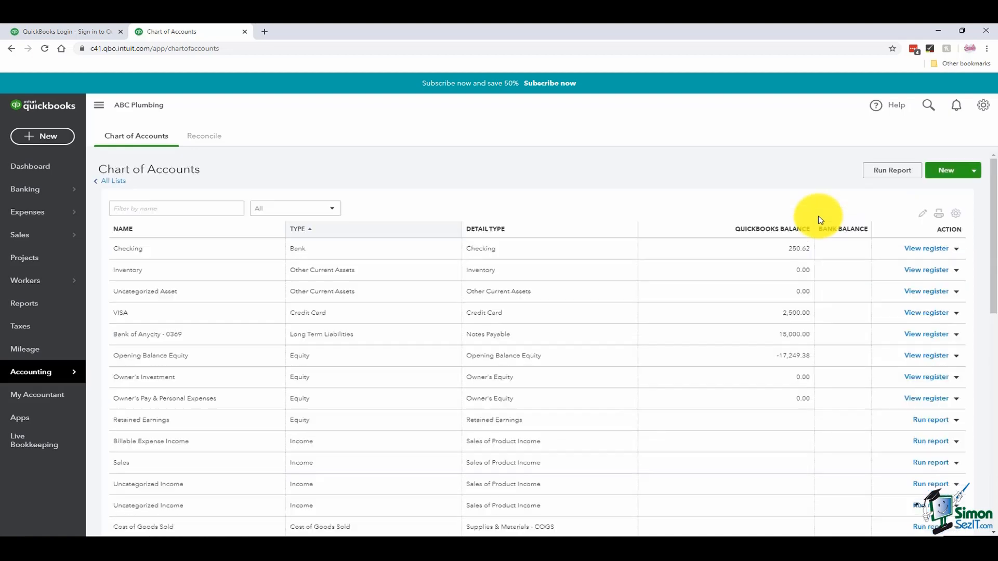
pyautogui.click(943, 173)
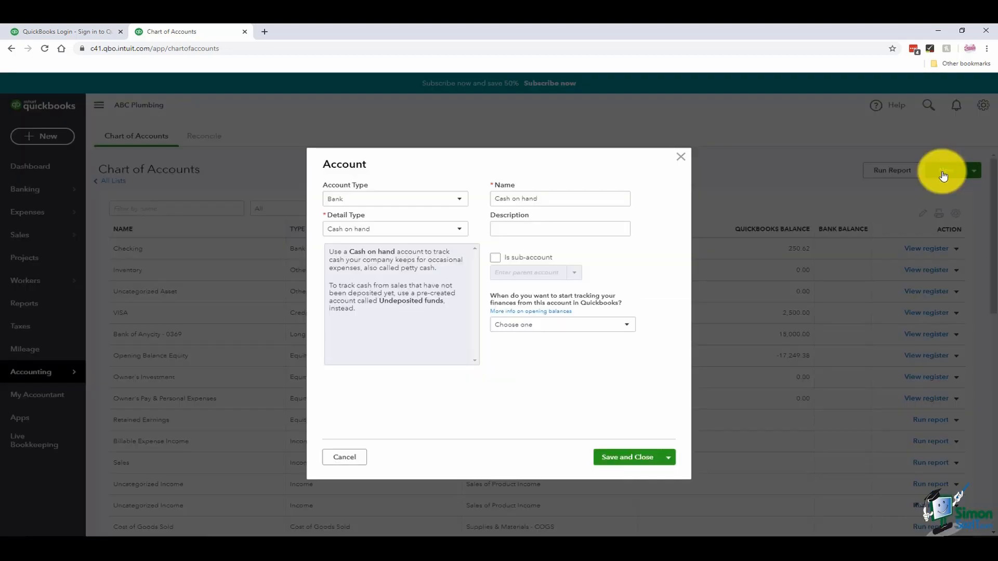
pyautogui.click(464, 203)
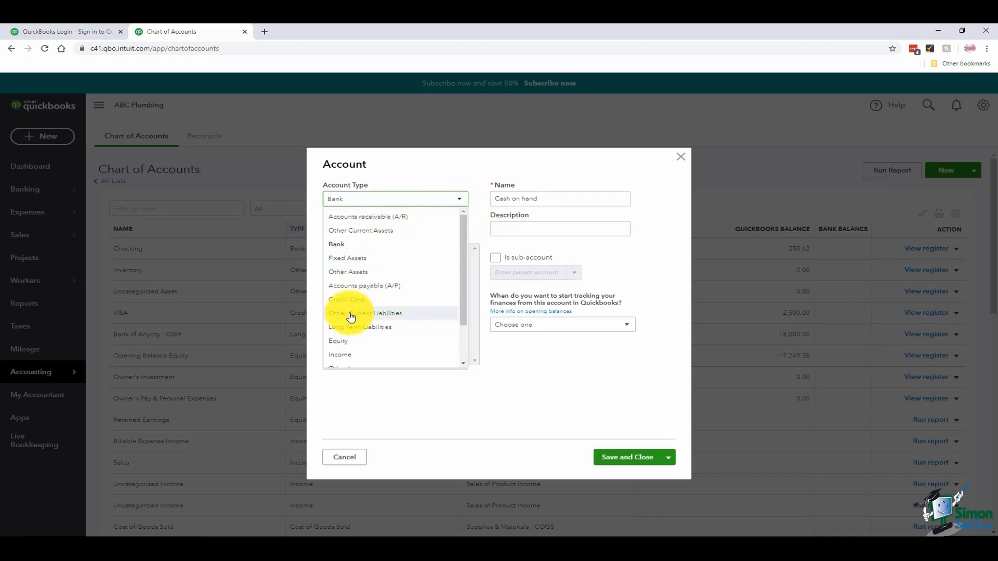
pyautogui.scroll(-2, 352, 317)
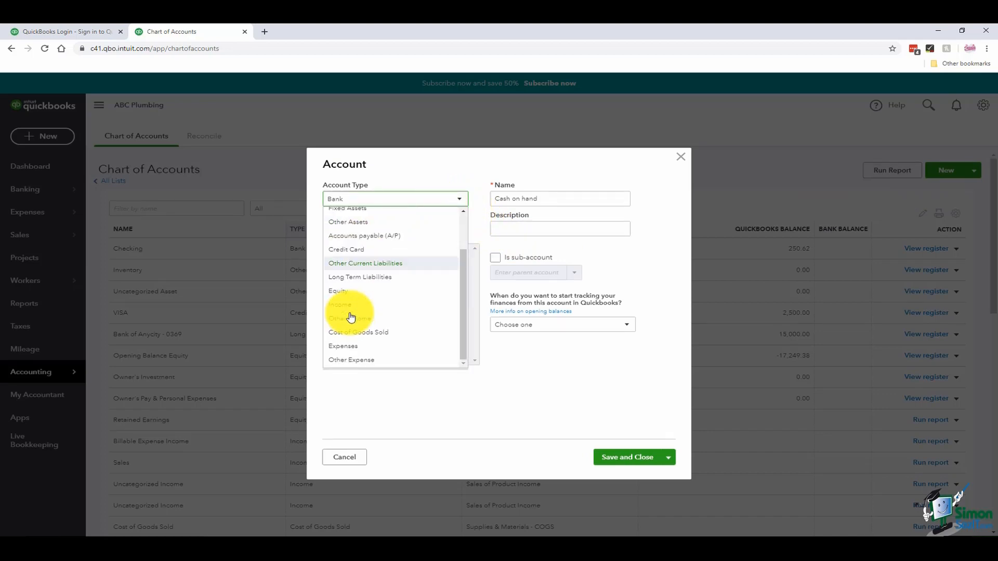
pyautogui.click(355, 346)
pyautogui.click(461, 232)
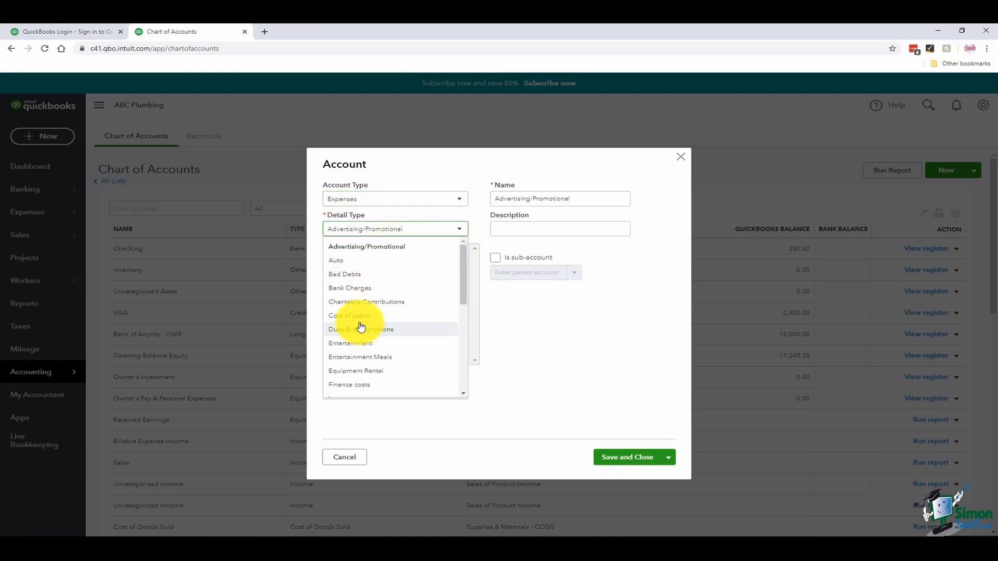
pyautogui.click(355, 260)
pyautogui.doubleClick(498, 198)
pyautogui.write('Fuel')
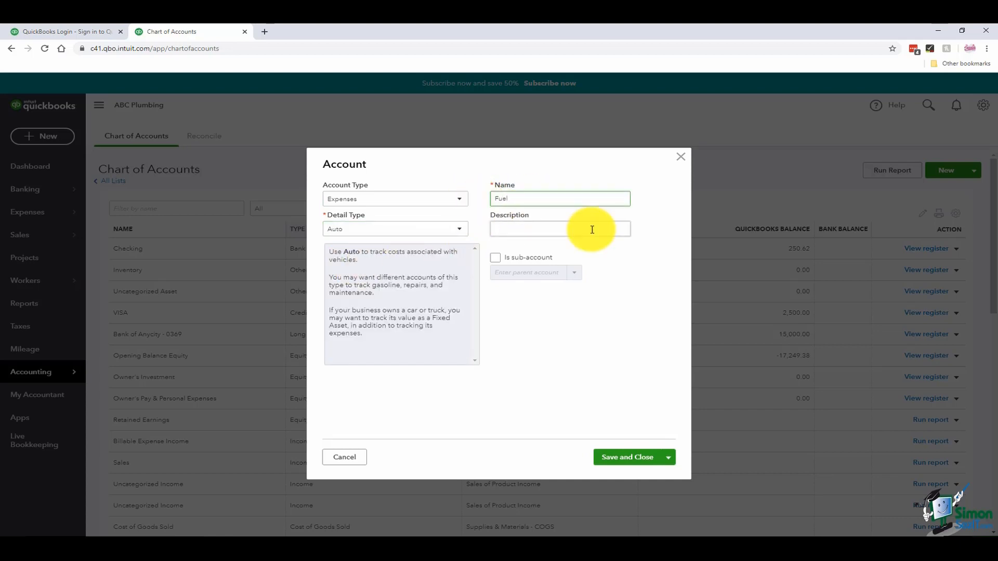
# Make the Fuel account a sub-account of Car & Truck, and save it.
pyautogui.click(512, 262)
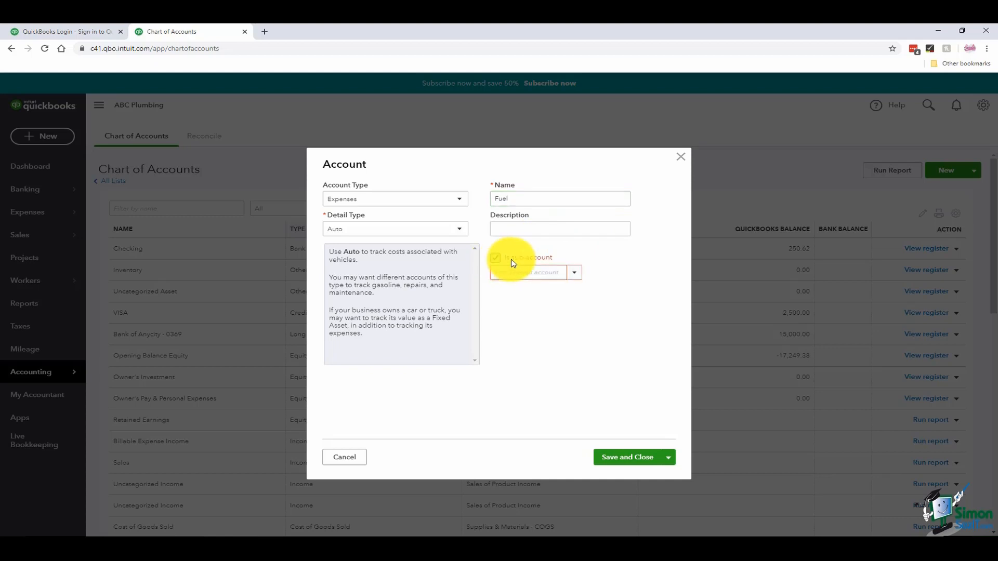
pyautogui.click(575, 273)
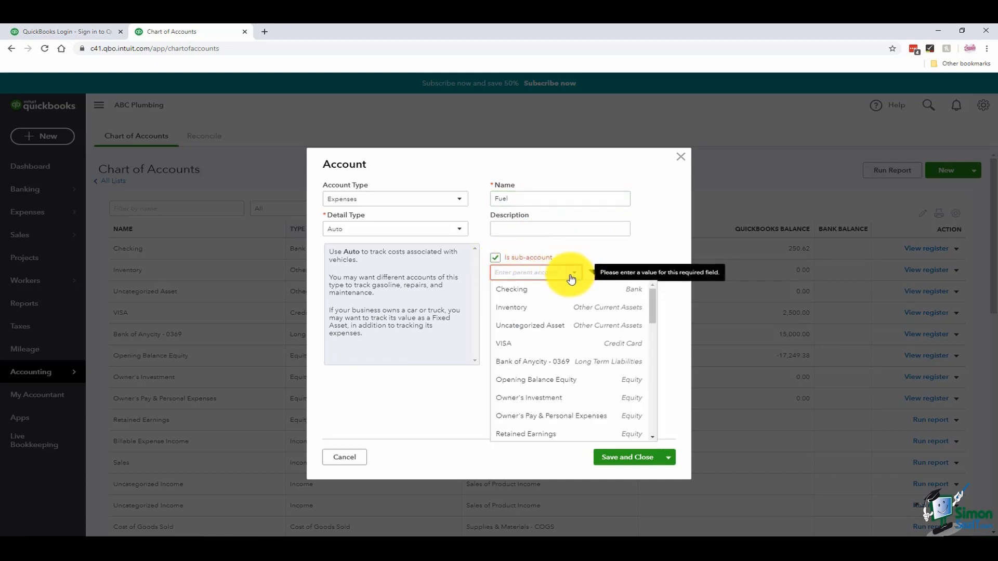
pyautogui.write('Car & Truck')
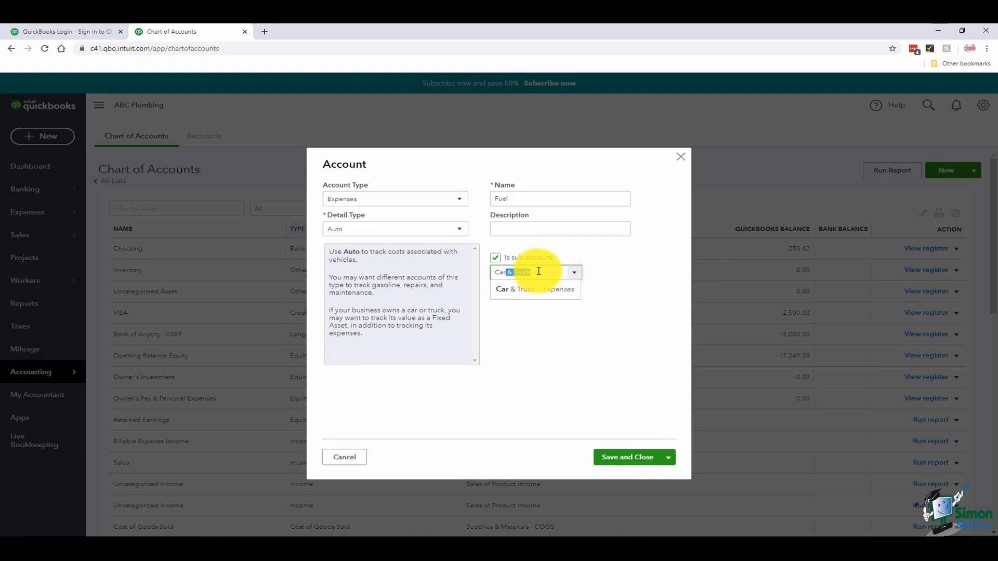
pyautogui.click(520, 290)
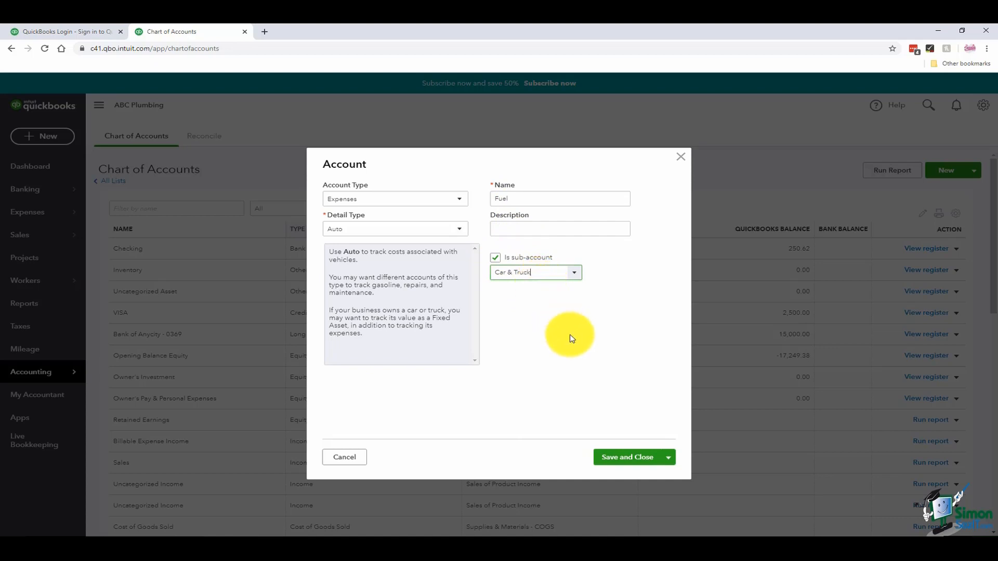
pyautogui.click(624, 457)
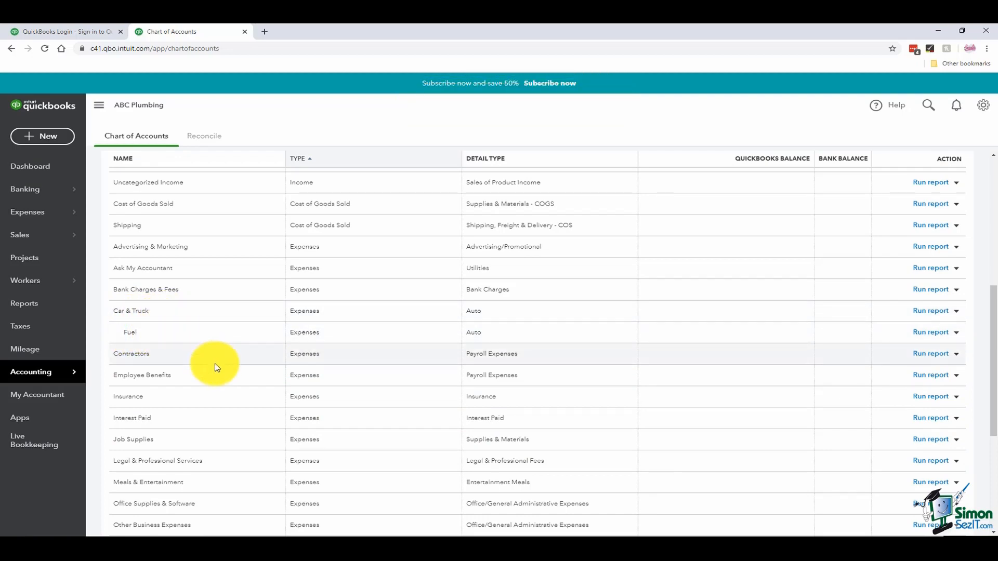
# Review the remaining expense accounts through the end of the chart of accounts, and return to the beginning of the list.
pyautogui.scroll(-2, 221, 378)
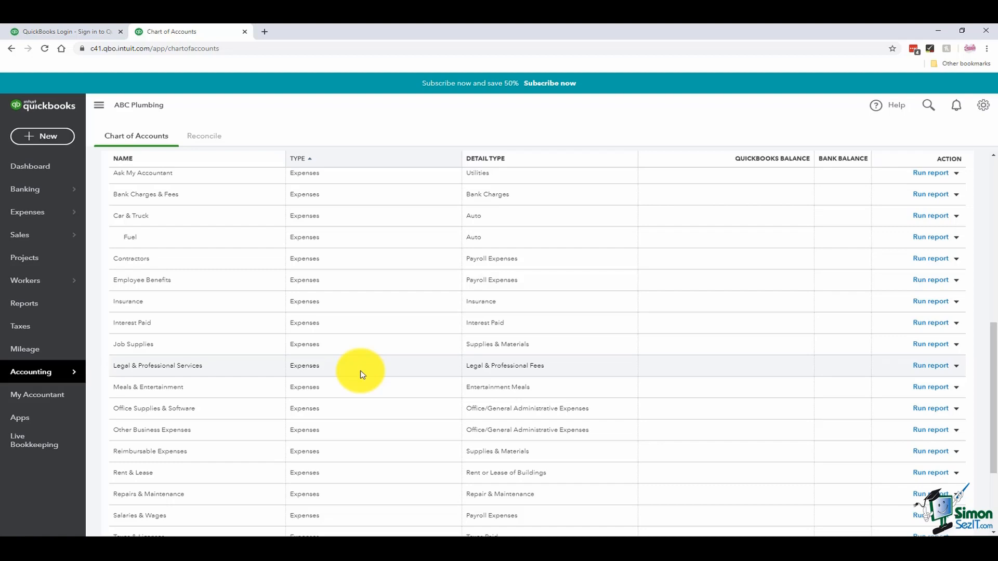
pyautogui.scroll(-3, 253, 428)
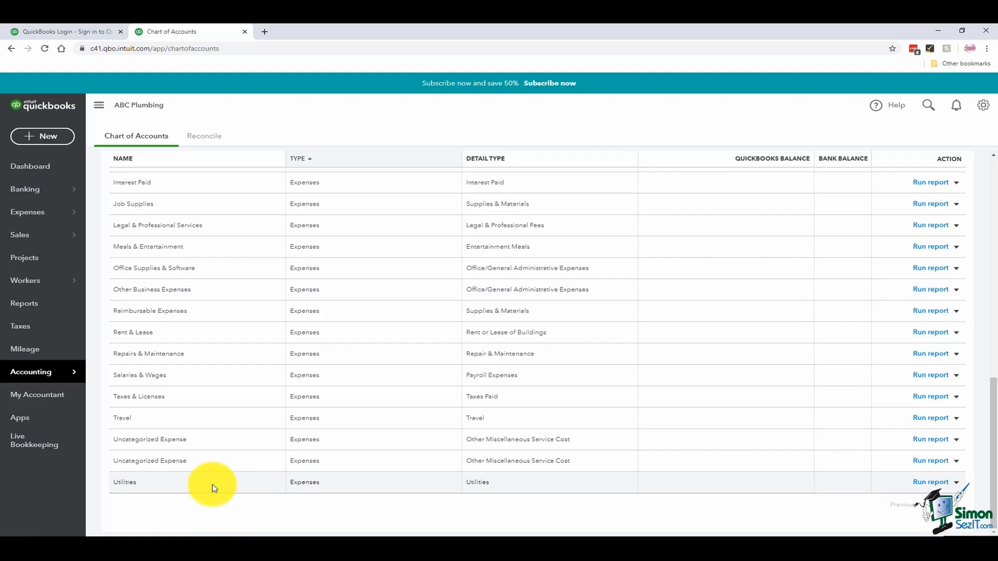
pyautogui.scroll(15, 213, 488)
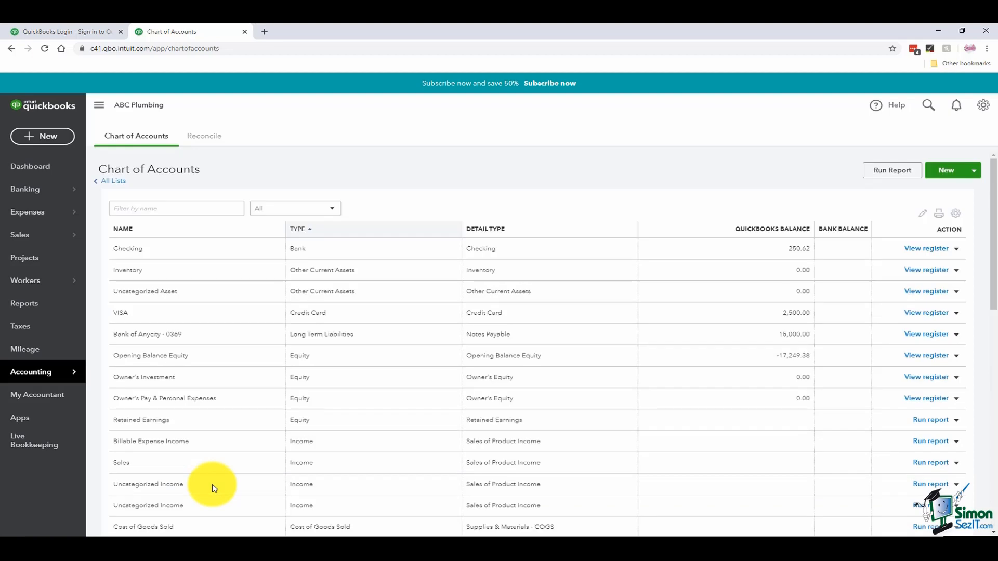